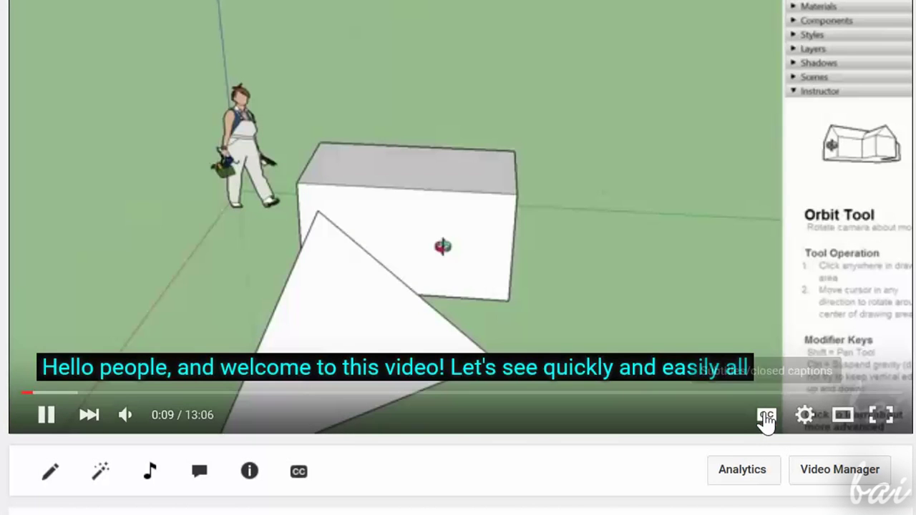
# Toggle the SketchUp tutorial's captions off and on several times, leave them on, and pause the video
pyautogui.click(766, 421)
pyautogui.click(767, 420)
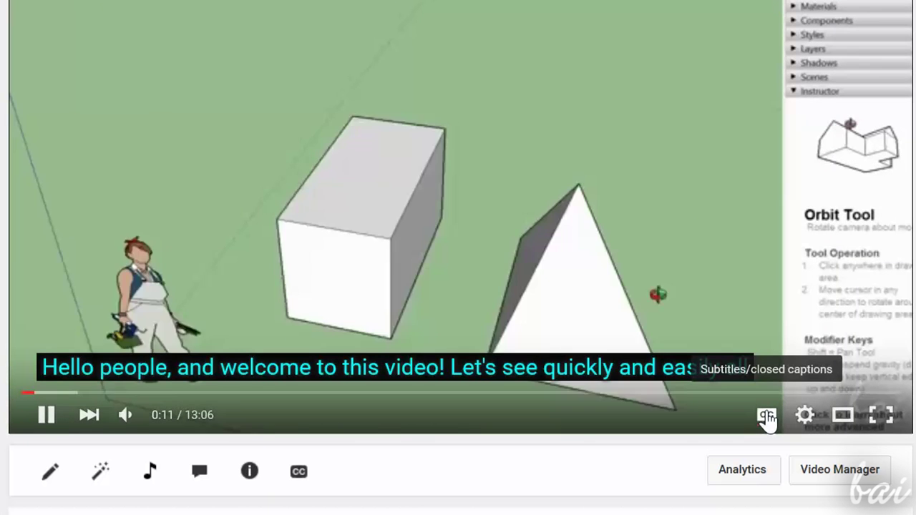
pyautogui.click(769, 421)
pyautogui.click(768, 421)
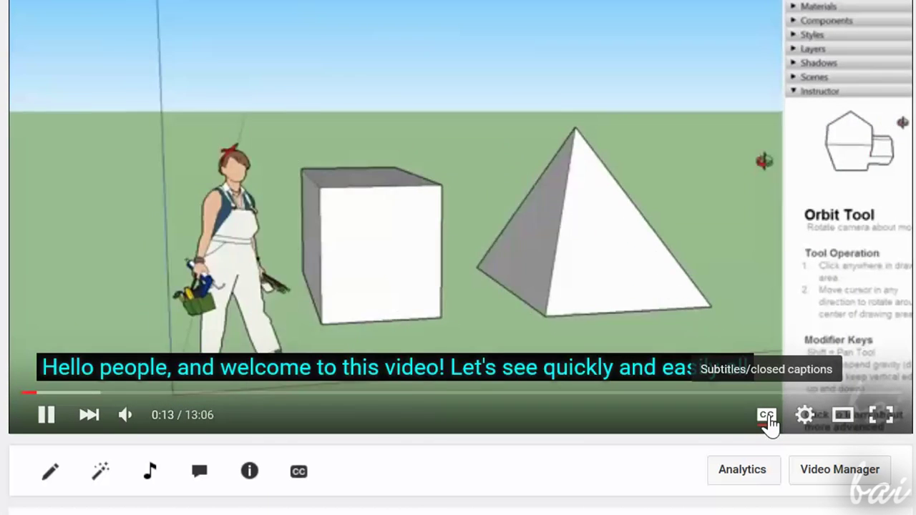
pyautogui.click(768, 421)
pyautogui.click(768, 421)
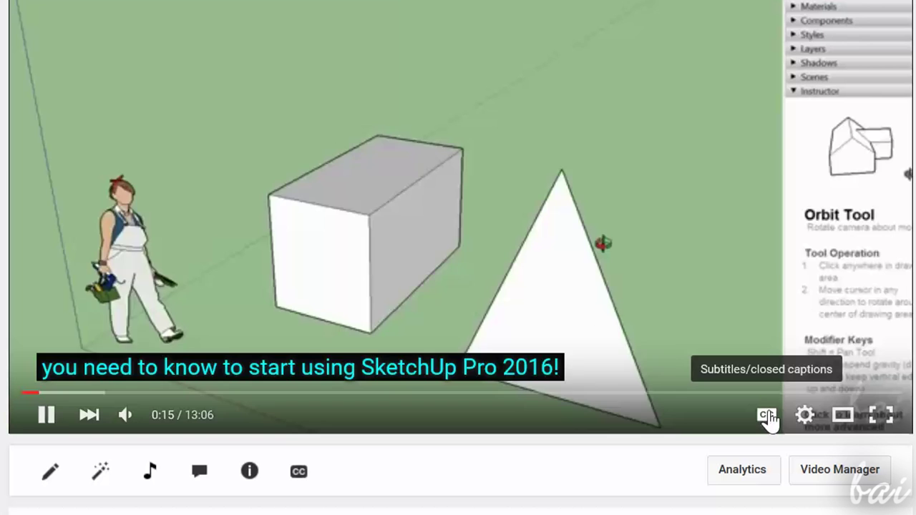
pyautogui.click(768, 421)
pyautogui.click(768, 421)
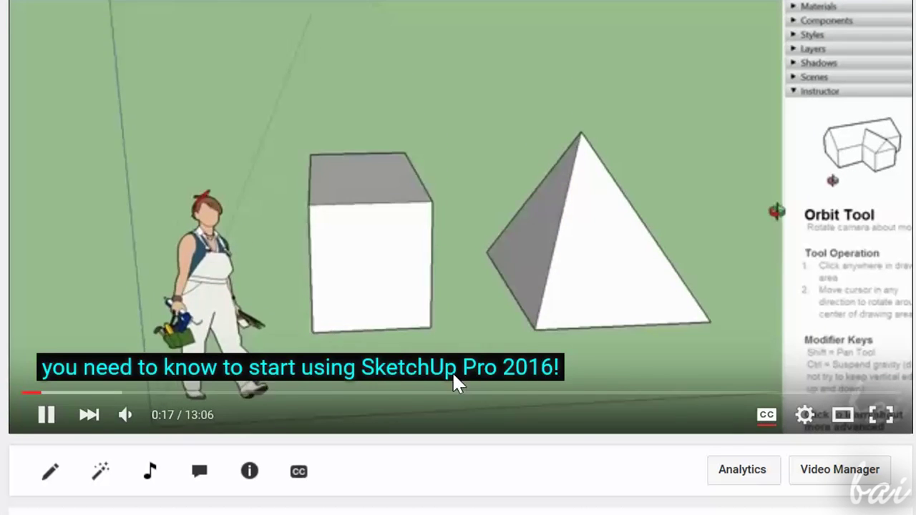
pyautogui.click(46, 419)
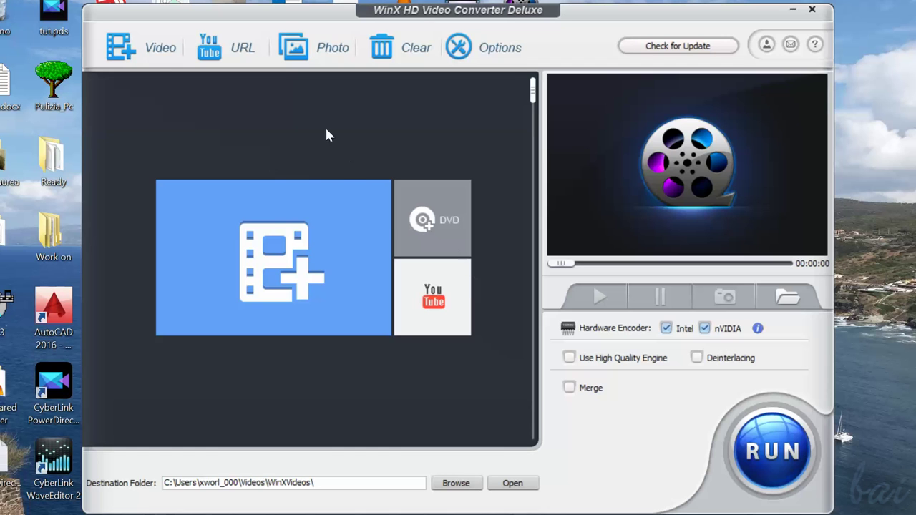
# Add the SketchUp2016(2.1).mp4 clip to the converter
pyautogui.click(133, 52)
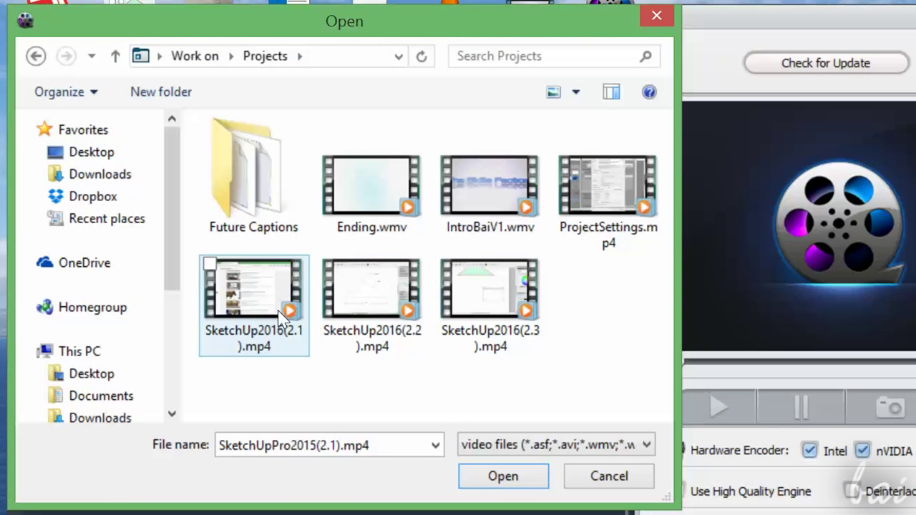
pyautogui.click(280, 230)
pyautogui.click(500, 481)
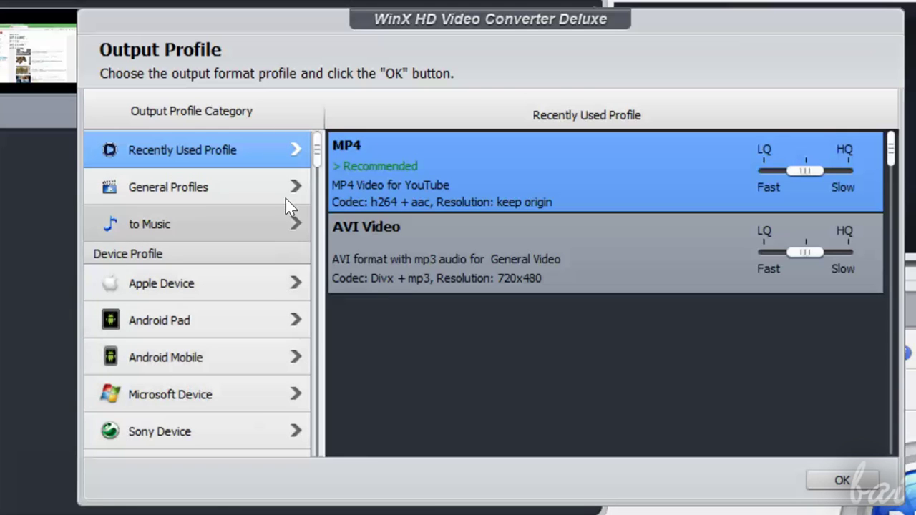
# Scroll through the Output Profile categories to the recent MP4 and AVI Video profiles
pyautogui.moveTo(320, 157); pyautogui.dragTo(321, 230)
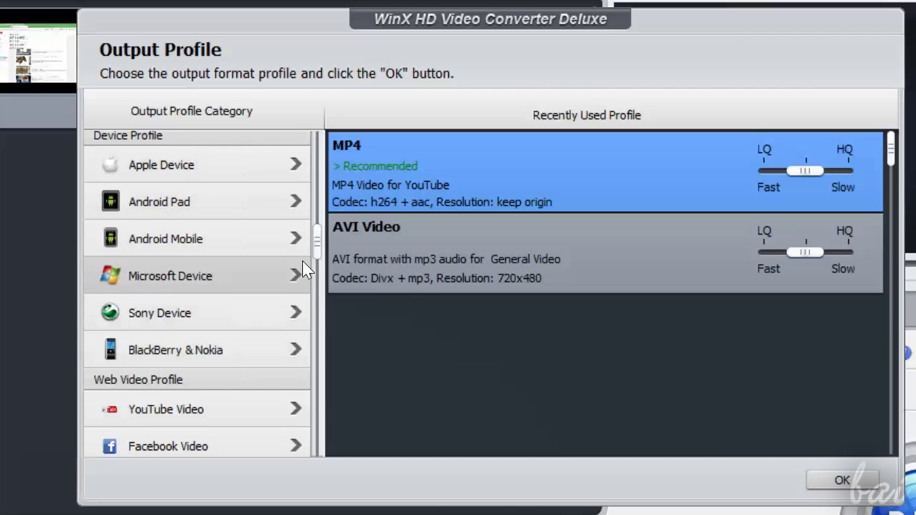
pyautogui.moveTo(316, 244); pyautogui.dragTo(332, 358)
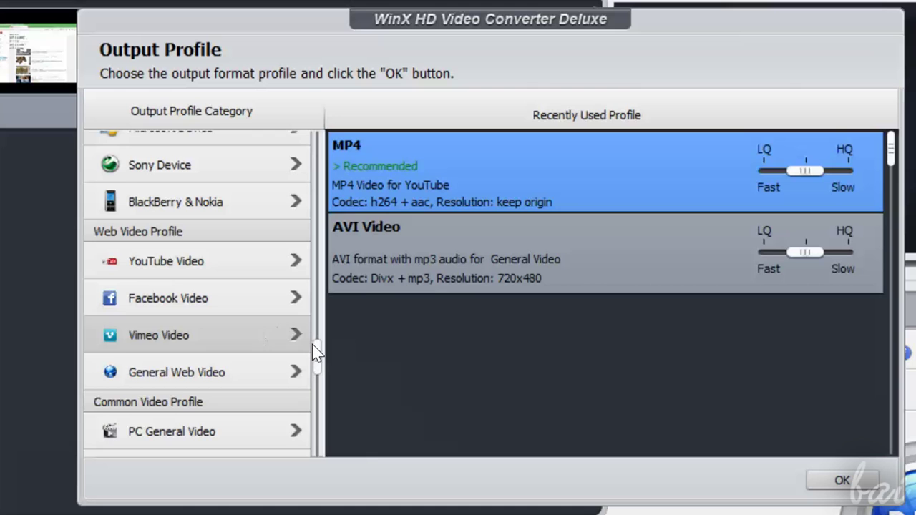
pyautogui.moveTo(312, 344); pyautogui.dragTo(325, 416)
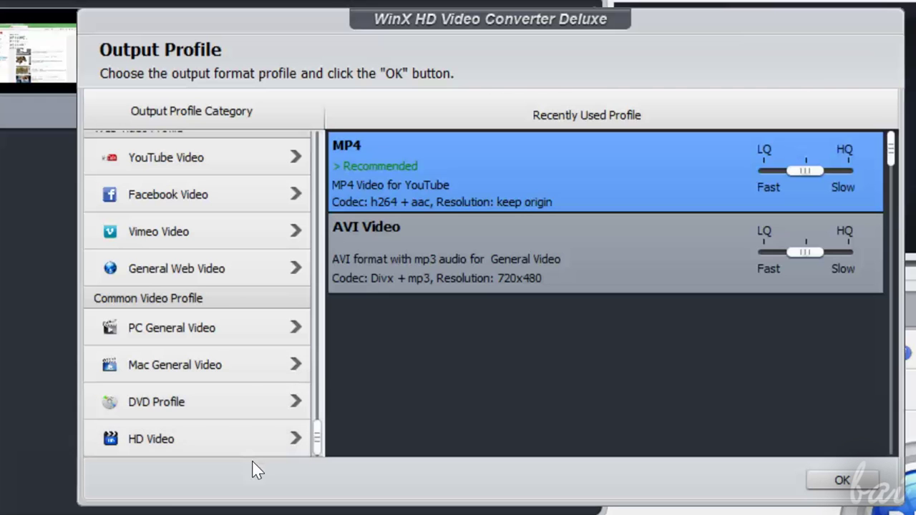
pyautogui.scroll(3, 215, 386)
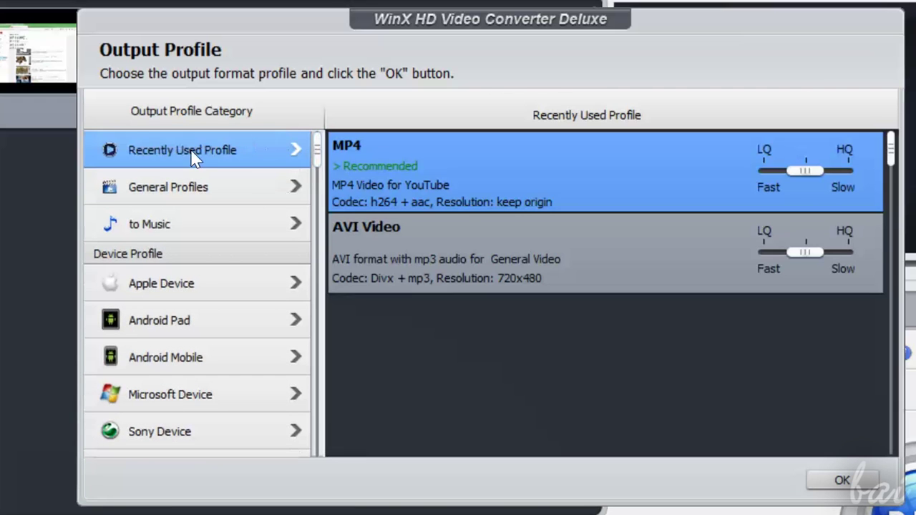
# Choose the MP4 Video profile from General Profiles as the clip's output
pyautogui.click(447, 240)
pyautogui.click(453, 166)
pyautogui.click(264, 197)
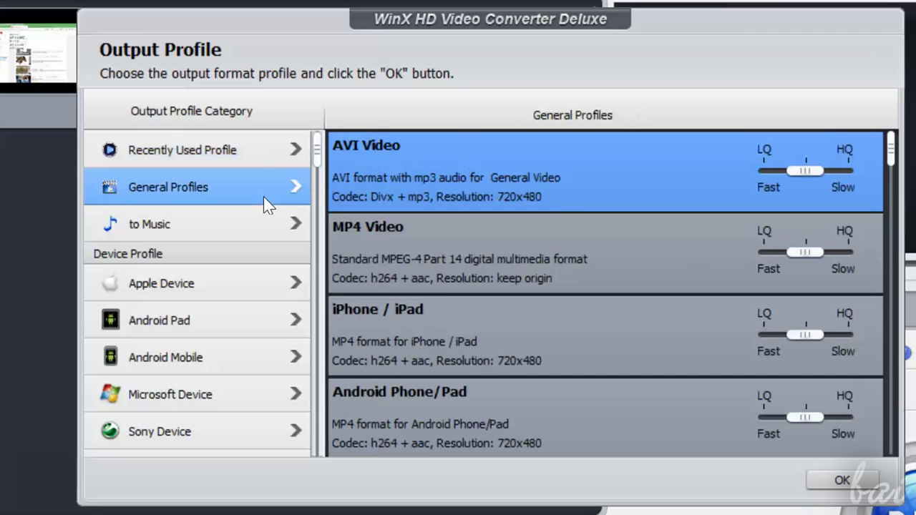
pyautogui.click(469, 250)
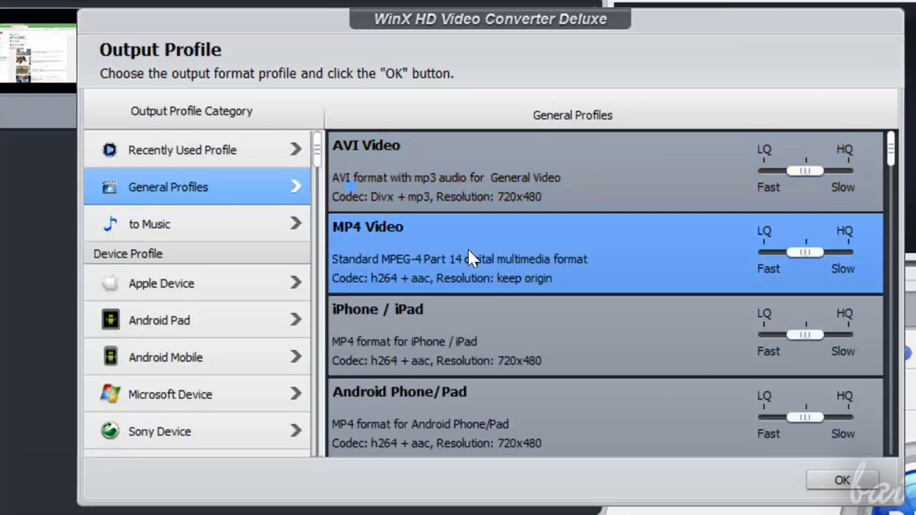
pyautogui.click(542, 398)
pyautogui.click(547, 432)
pyautogui.click(549, 254)
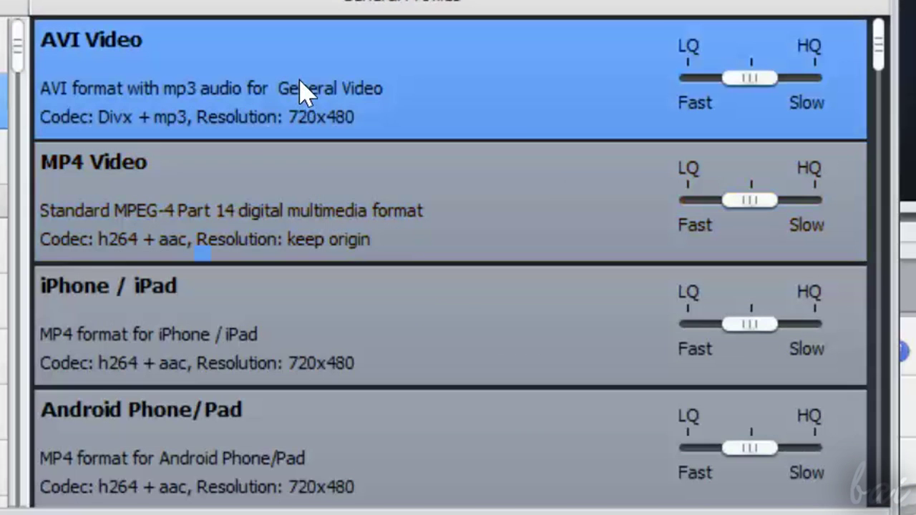
pyautogui.click(372, 211)
# Push the MP4 Video quality slider to the highest, slowest HQ end
pyautogui.moveTo(743, 201); pyautogui.dragTo(708, 200)
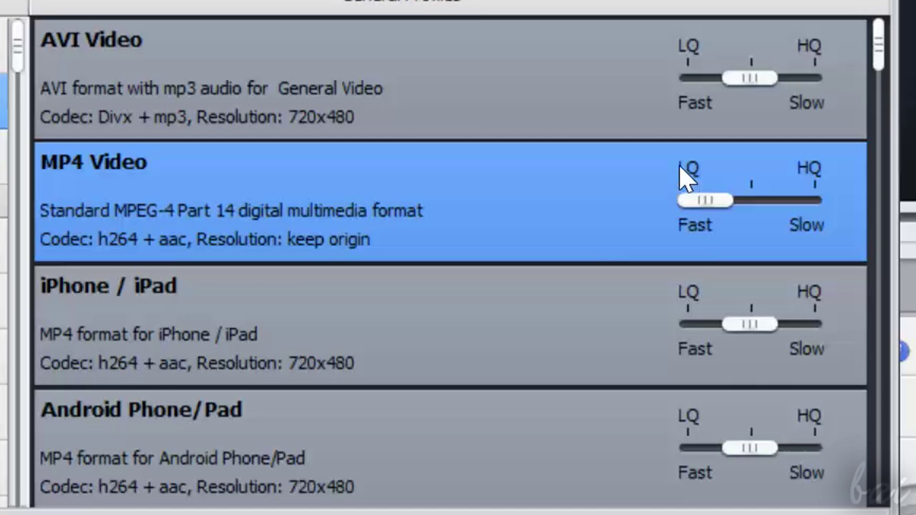
pyautogui.click(750, 207)
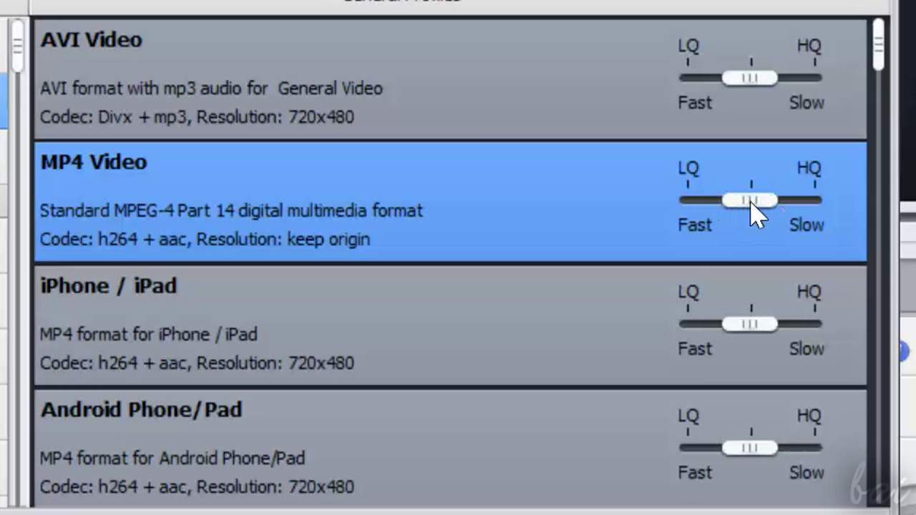
pyautogui.click(798, 206)
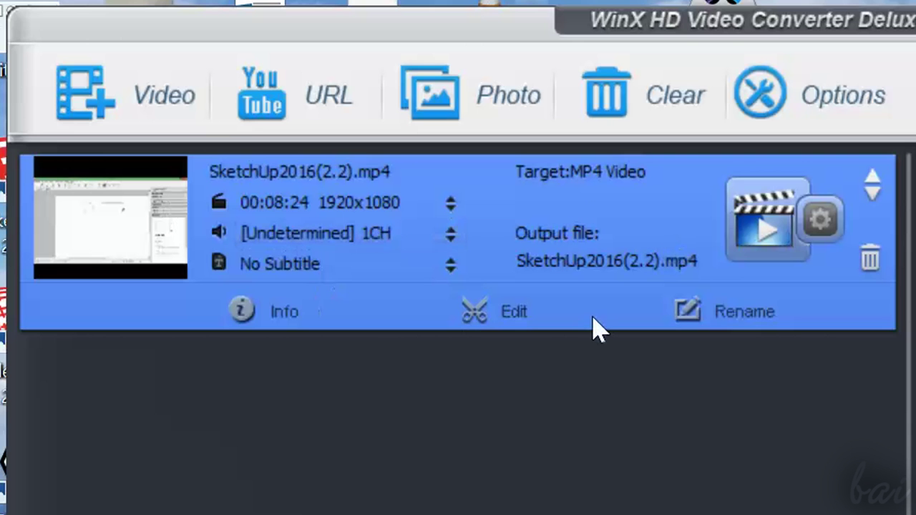
# Add SketchUp2016(2.3).mp4 to the conversion list
pyautogui.click(177, 105)
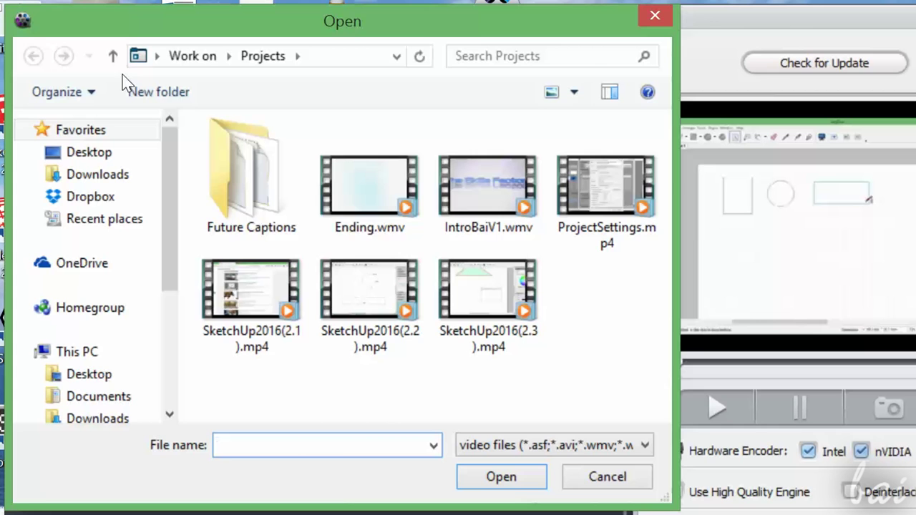
pyautogui.click(678, 415)
pyautogui.click(537, 476)
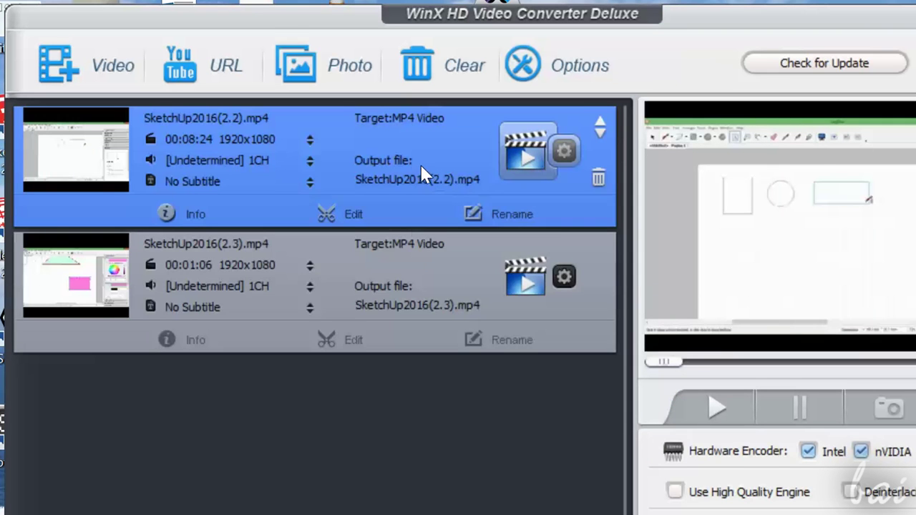
# Select the new clip and play it in the preview panel
pyautogui.click(394, 277)
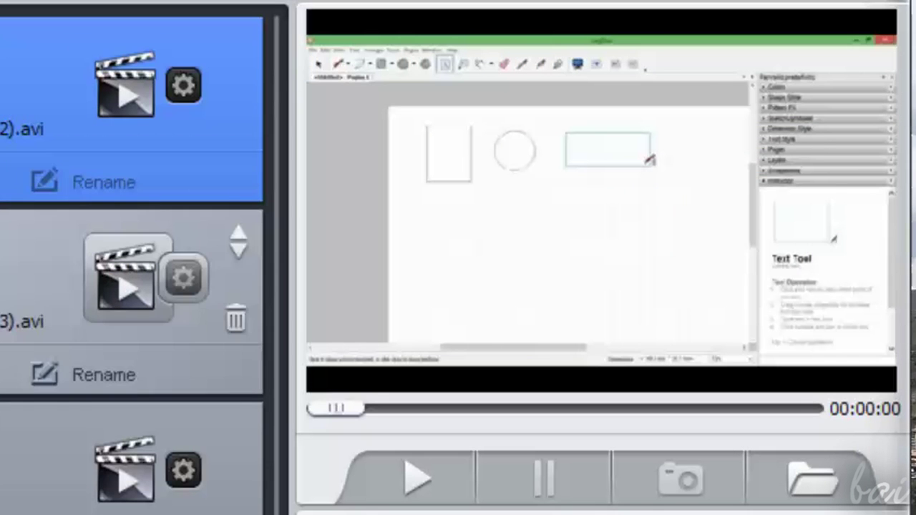
pyautogui.click(107, 300)
pyautogui.click(407, 481)
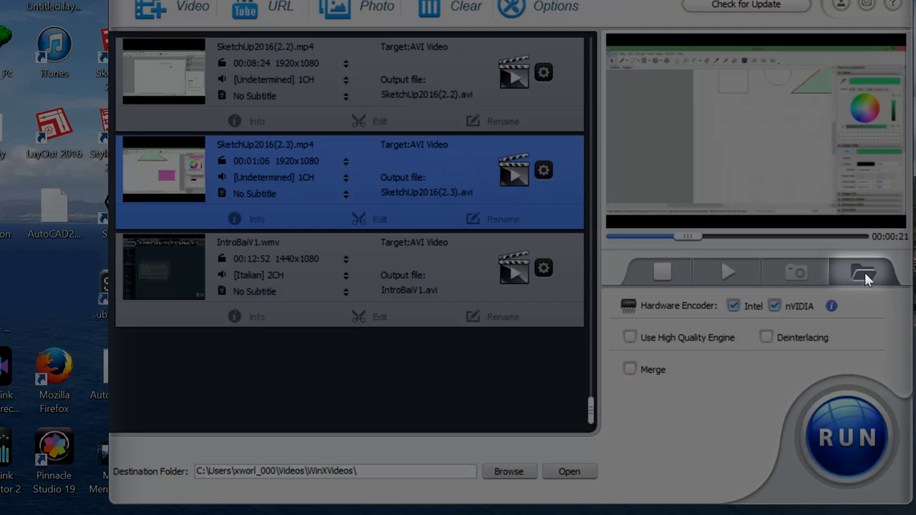
# Open the preview snapshot folder, then browse for a new destination folder and cancel
pyautogui.click(864, 278)
pyautogui.scroll(-5, 628, 337)
pyautogui.scroll(5, 553, 286)
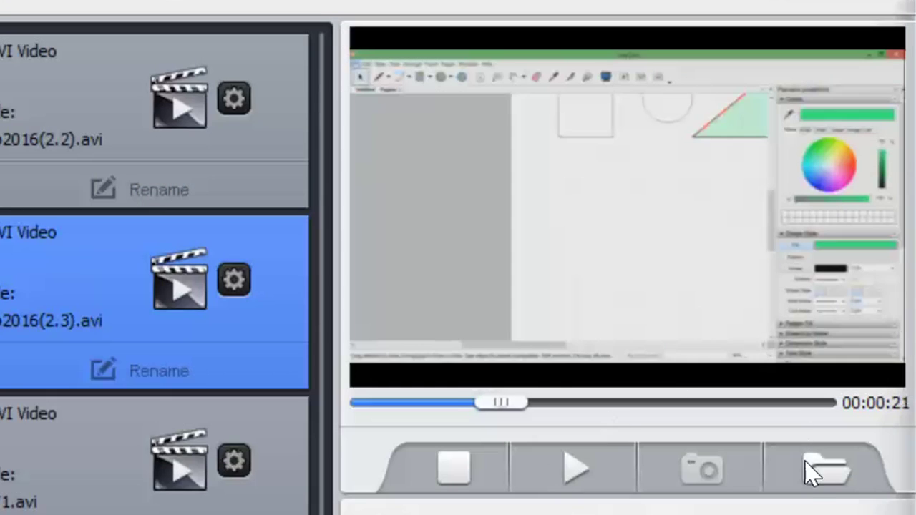
pyautogui.click(831, 474)
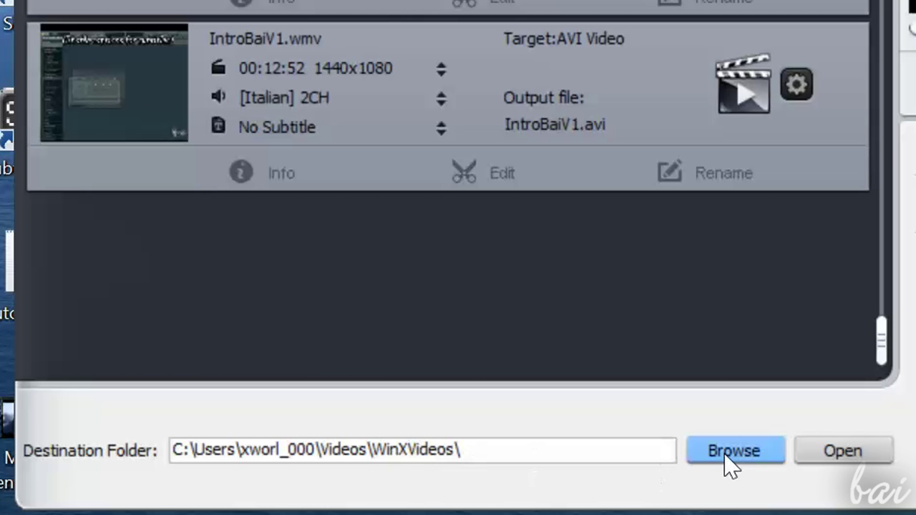
pyautogui.click(774, 453)
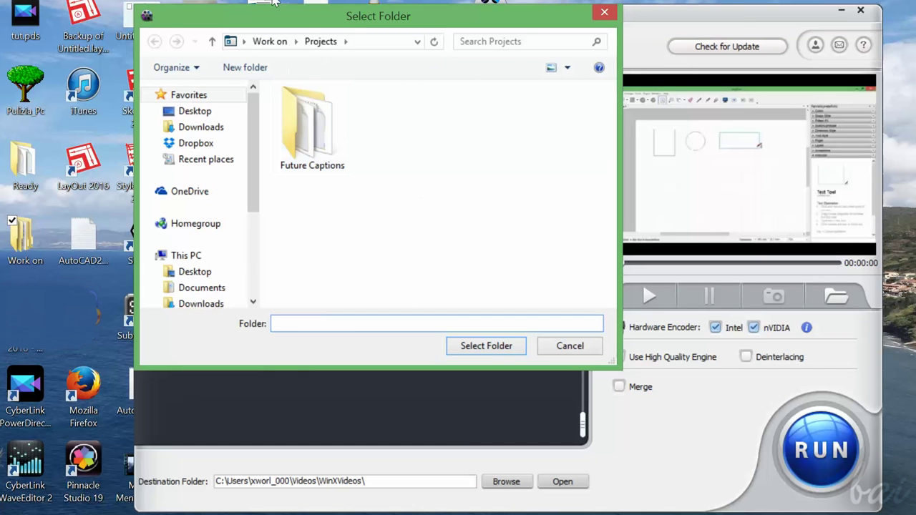
pyautogui.click(571, 345)
# Open the WinXVideos folder and select SketchUp2016(2.2).avi and SketchUp2016(2.3).avi
pyautogui.click(562, 482)
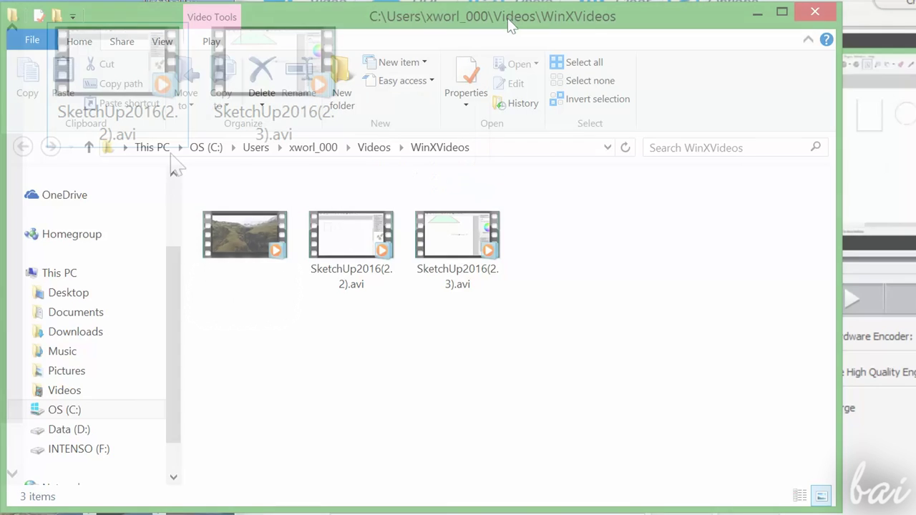
pyautogui.click(358, 247)
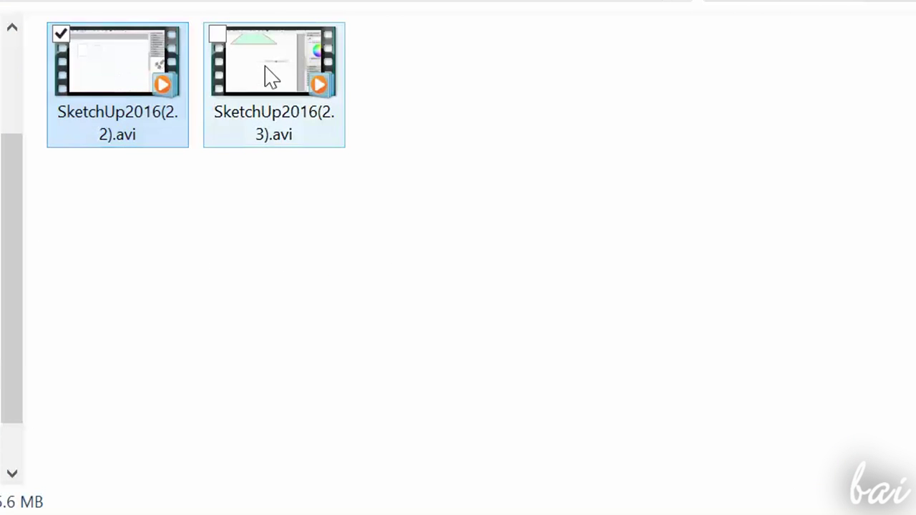
pyautogui.click(272, 78)
pyautogui.click(131, 93)
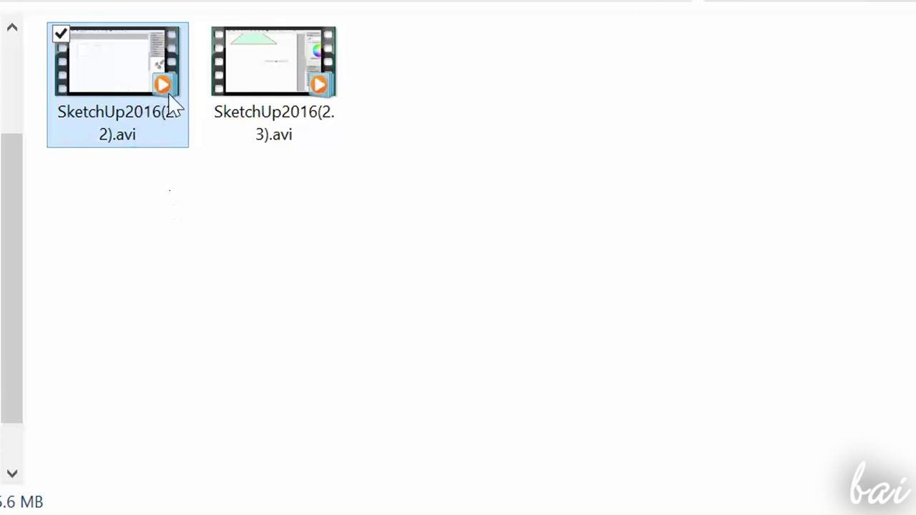
pyautogui.click(258, 97)
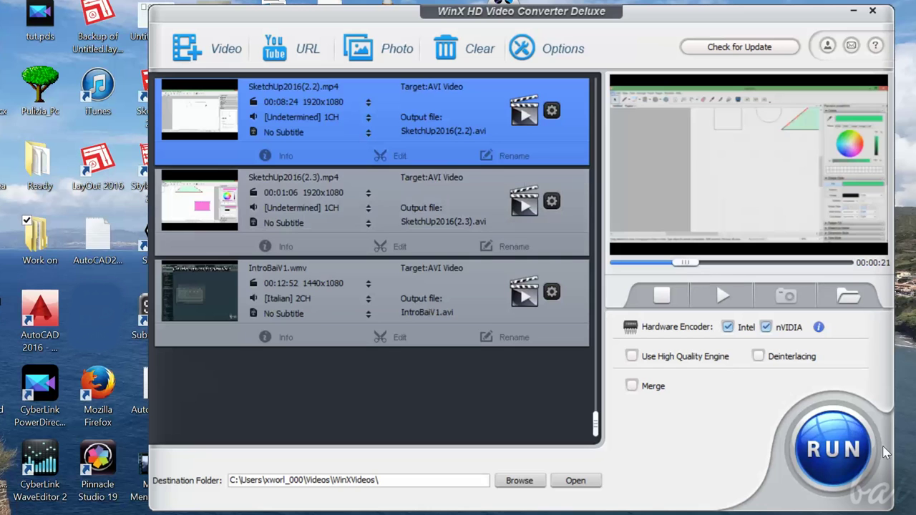
# Start converting the queued clips, then stop the conversion and confirm with OK
pyautogui.click(847, 475)
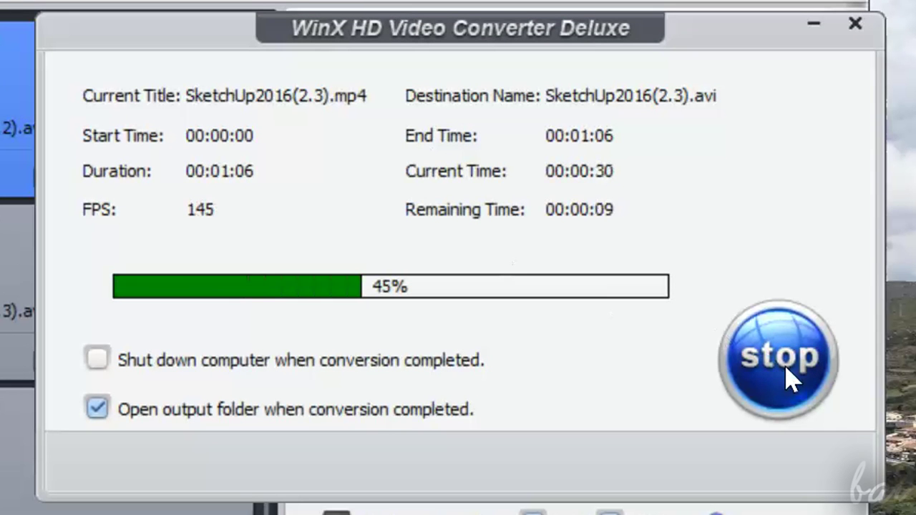
pyautogui.click(787, 378)
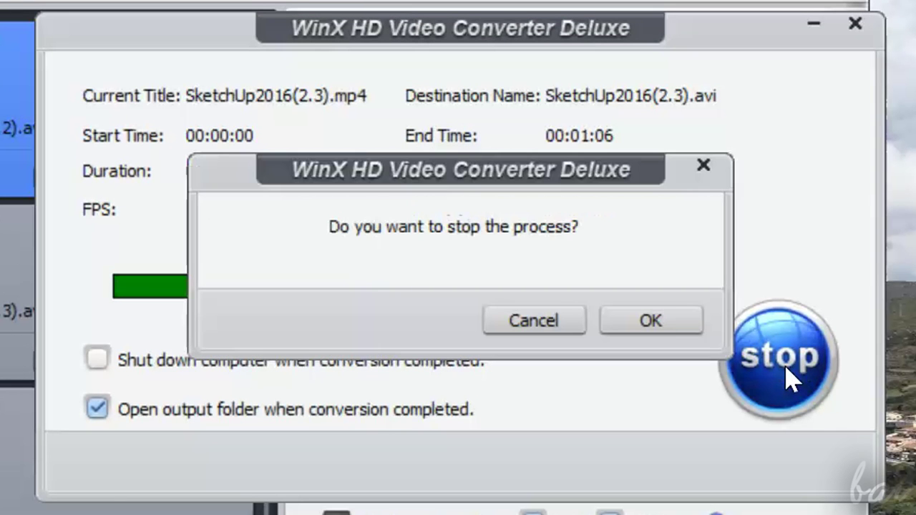
pyautogui.click(664, 328)
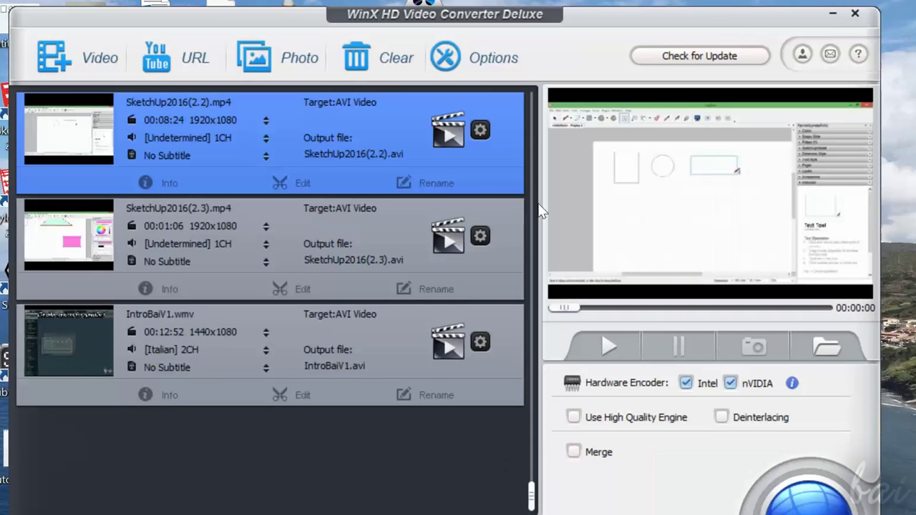
# Look over output profiles and video codec parameters unchanged, then view SketchUp2016(2.2).mp4's file details
pyautogui.click(451, 139)
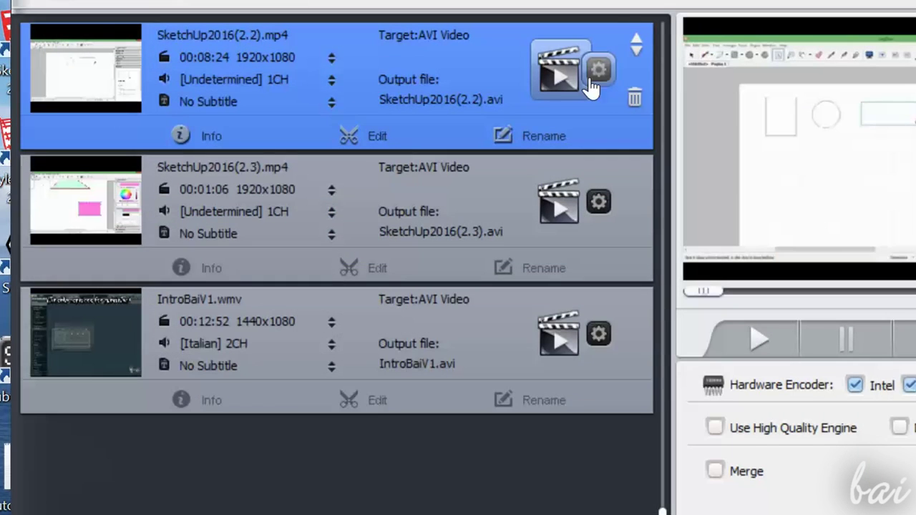
pyautogui.click(598, 70)
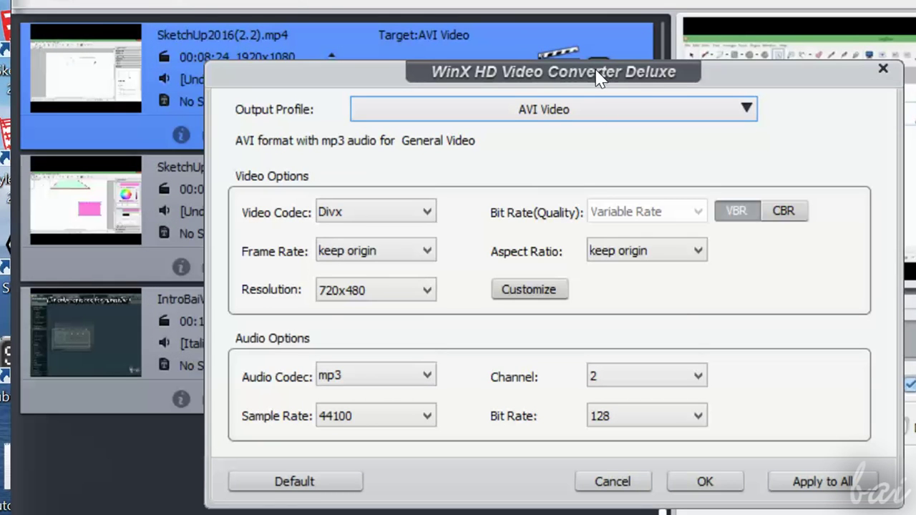
pyautogui.click(884, 68)
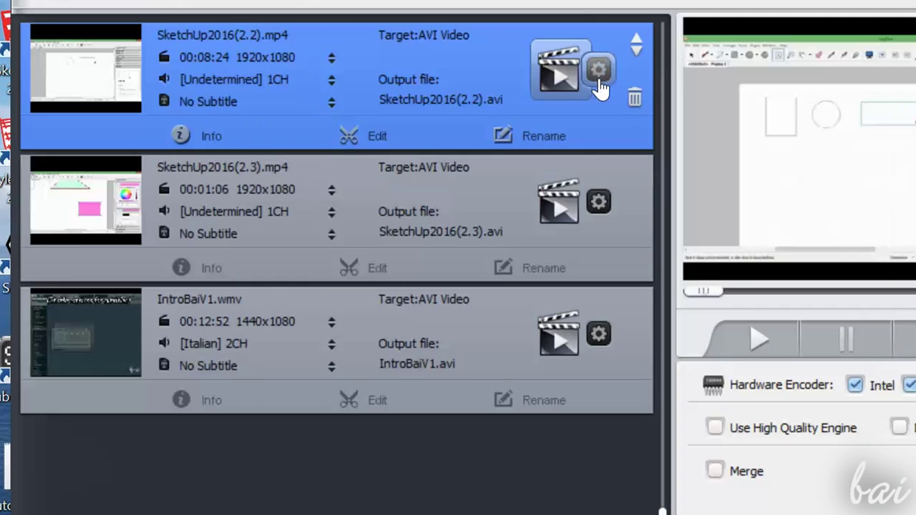
pyautogui.click(599, 81)
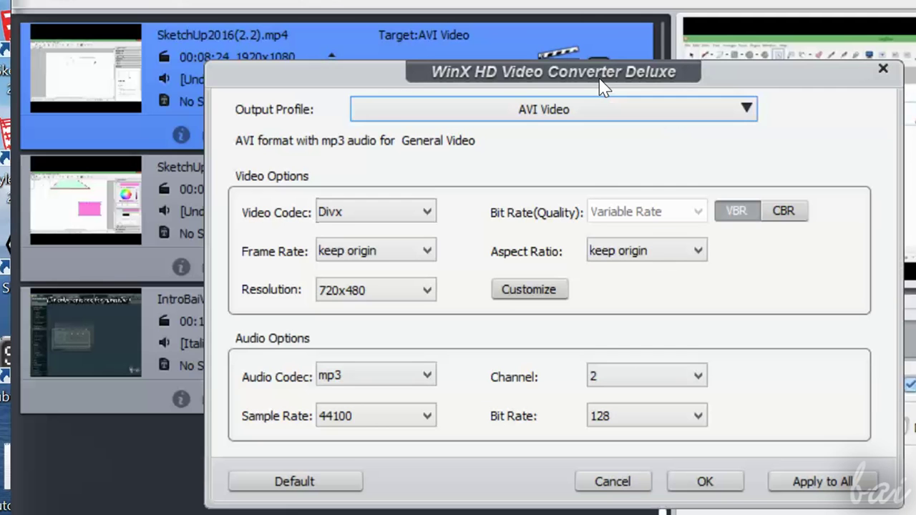
pyautogui.click(405, 211)
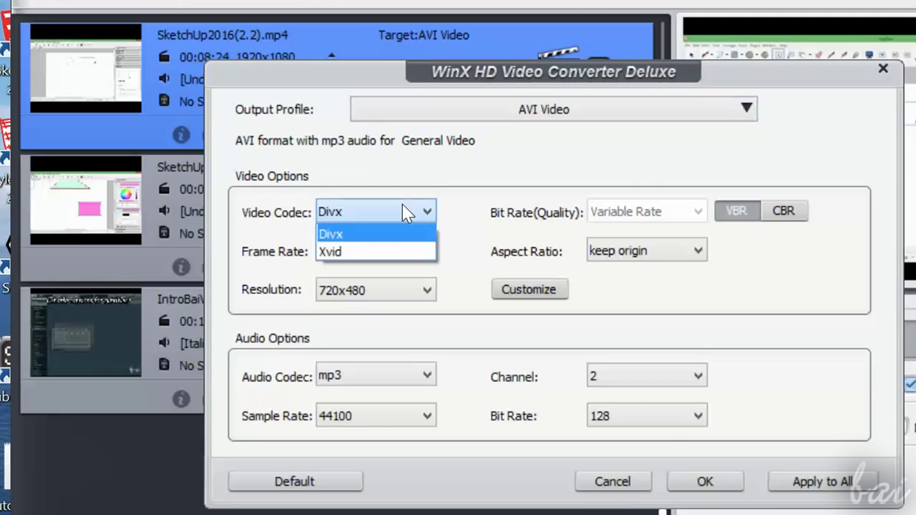
pyautogui.press('Escape')
pyautogui.press('Escape')
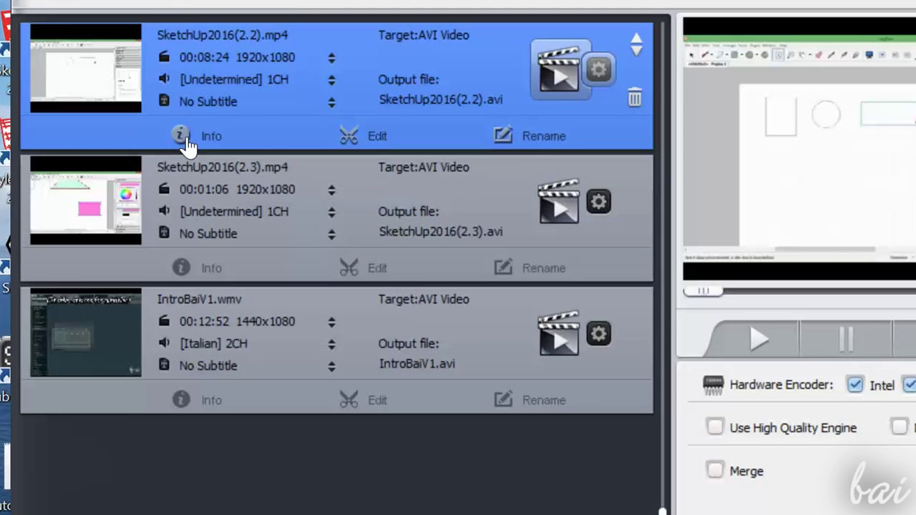
pyautogui.click(183, 137)
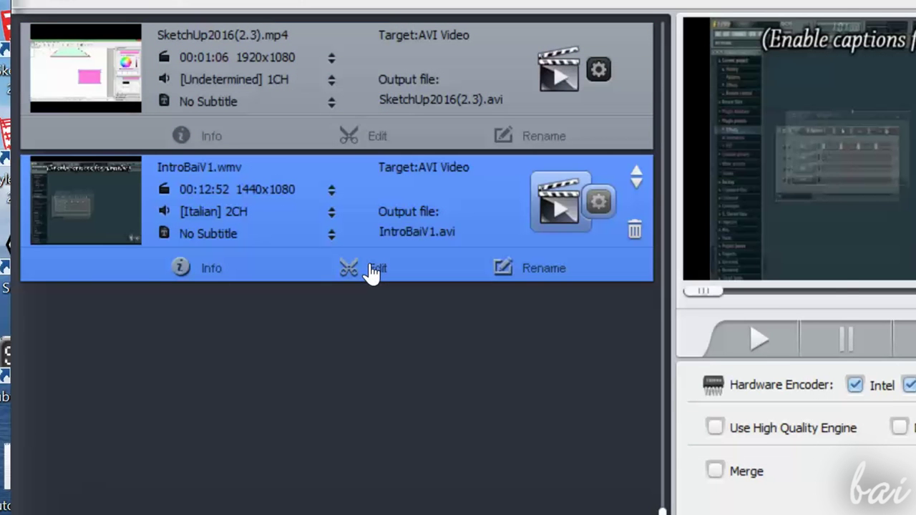
# Edit IntroBaiV1.wmv: enable audio volume adjustment, raise the volume to 20, and play the preview
pyautogui.click(372, 271)
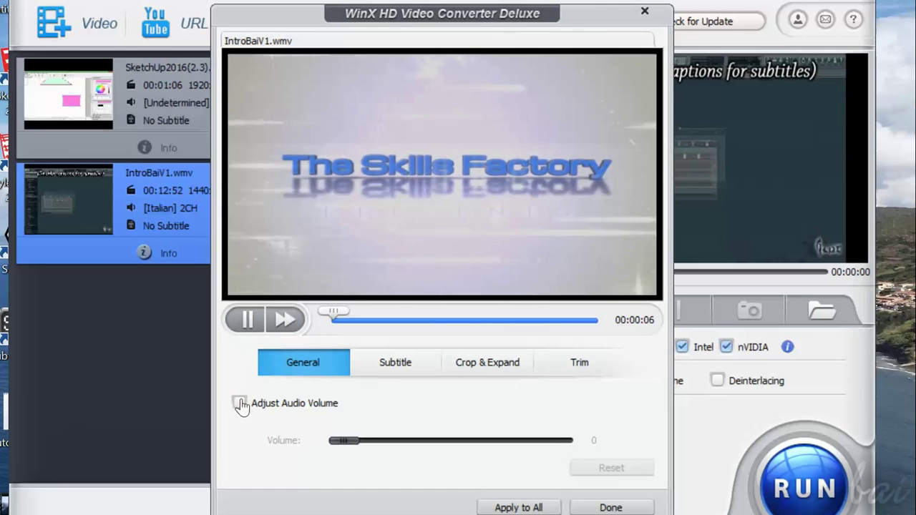
pyautogui.click(240, 404)
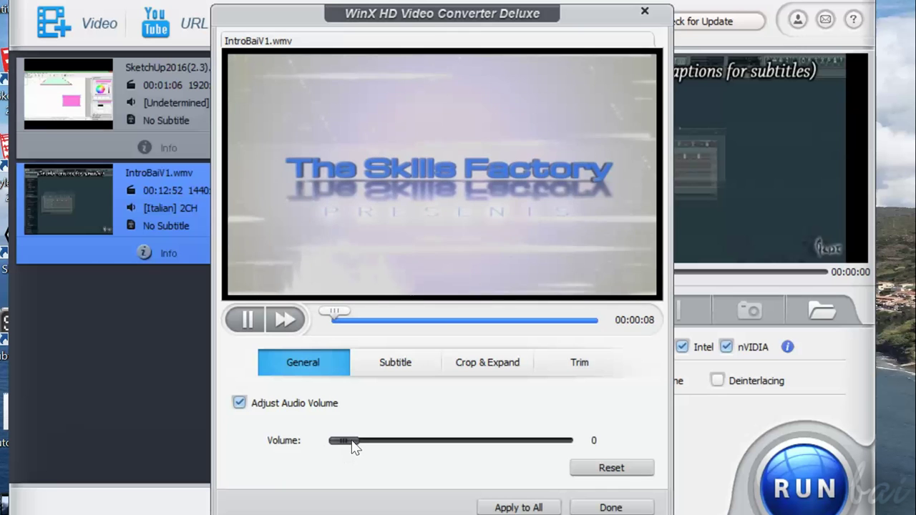
pyautogui.moveTo(355, 447); pyautogui.dragTo(530, 465)
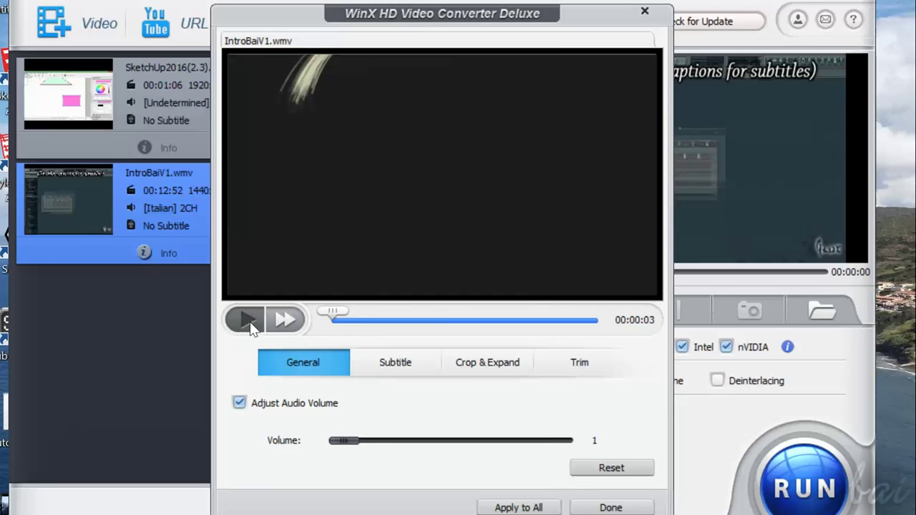
pyautogui.click(245, 319)
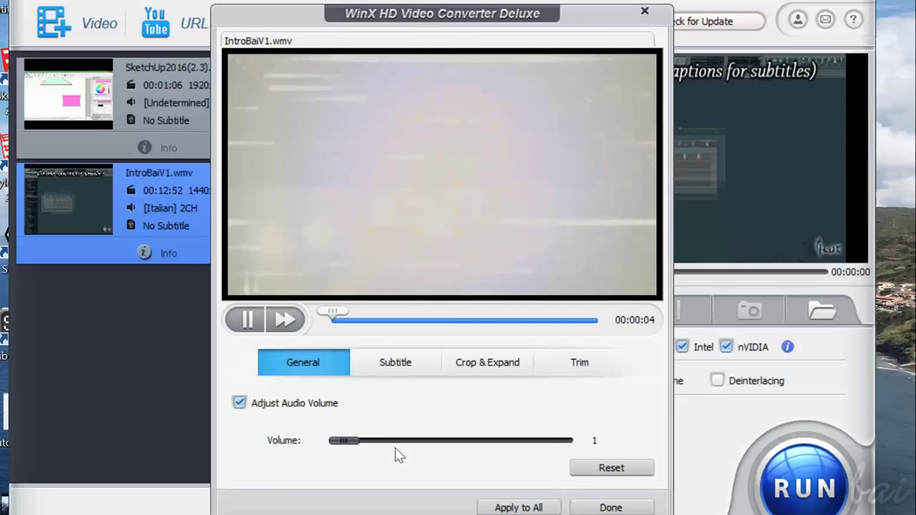
pyautogui.moveTo(344, 444); pyautogui.dragTo(399, 466)
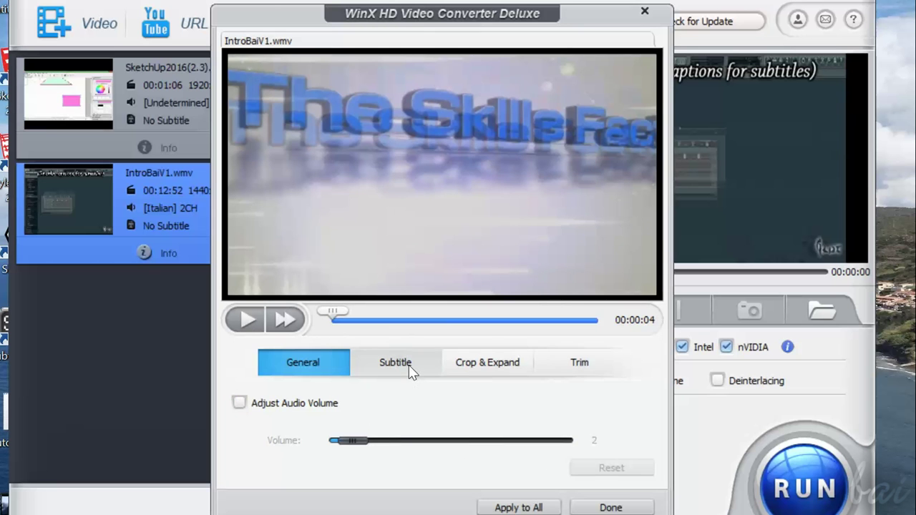
# Enable subtitles for IntroBaiV1.wmv, checking the built-in subtitle track list without changes
pyautogui.click(410, 368)
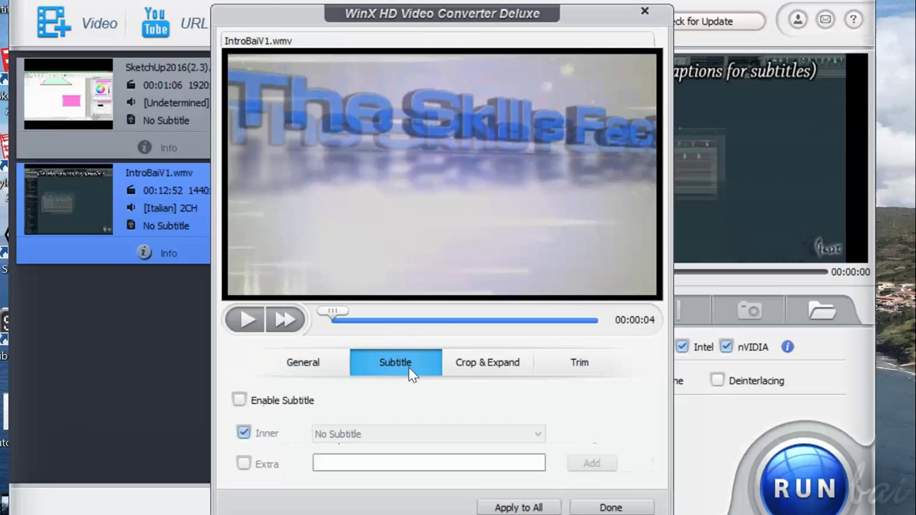
pyautogui.click(241, 401)
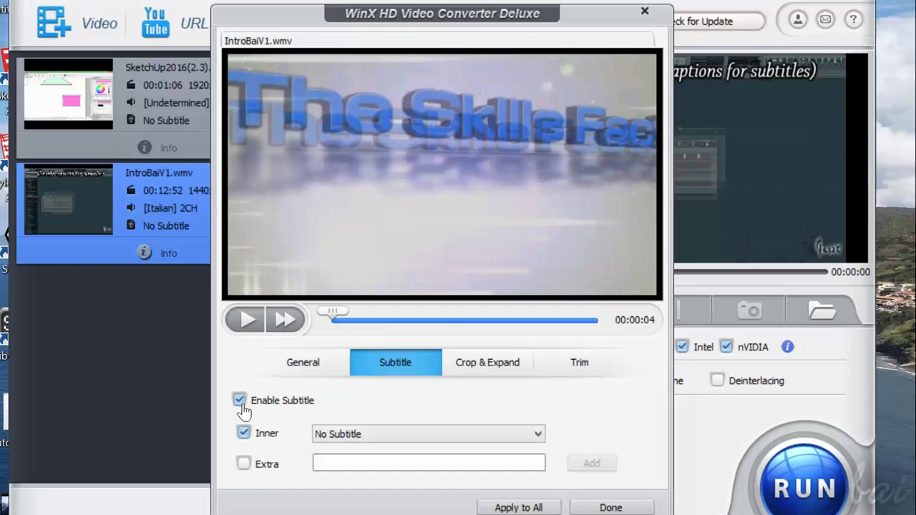
pyautogui.click(349, 438)
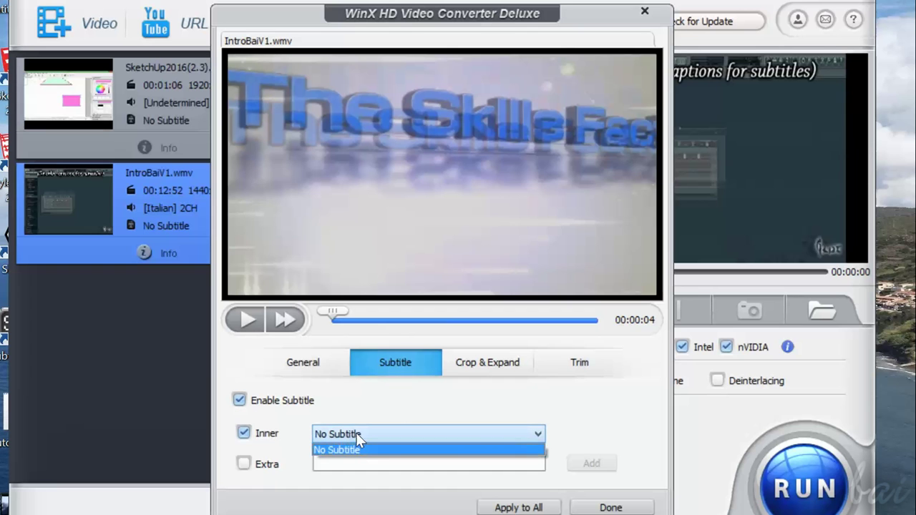
pyautogui.click(356, 432)
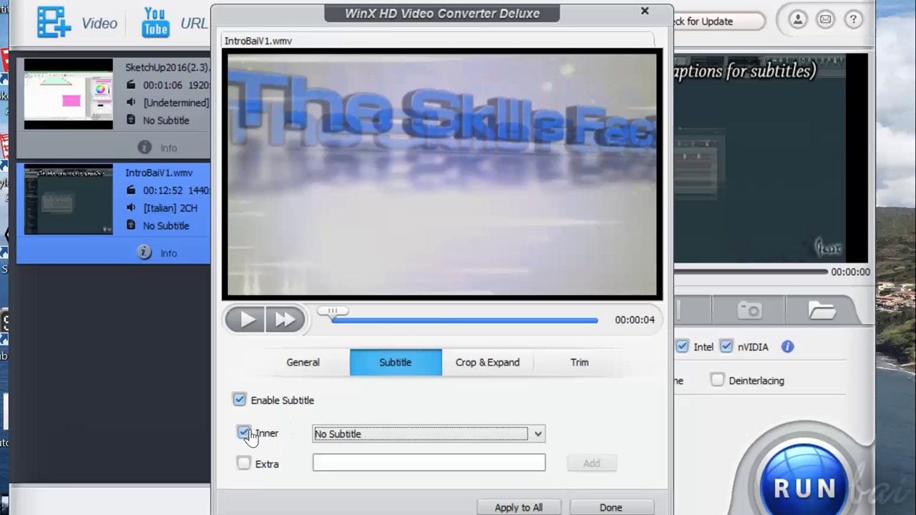
# Switch to an external subtitle and pick captions.srt from the Desktop
pyautogui.click(244, 466)
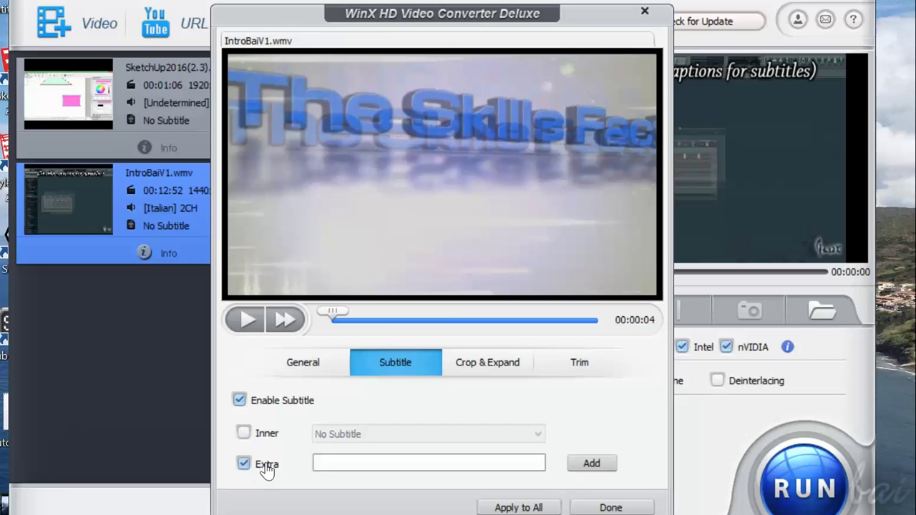
pyautogui.click(592, 464)
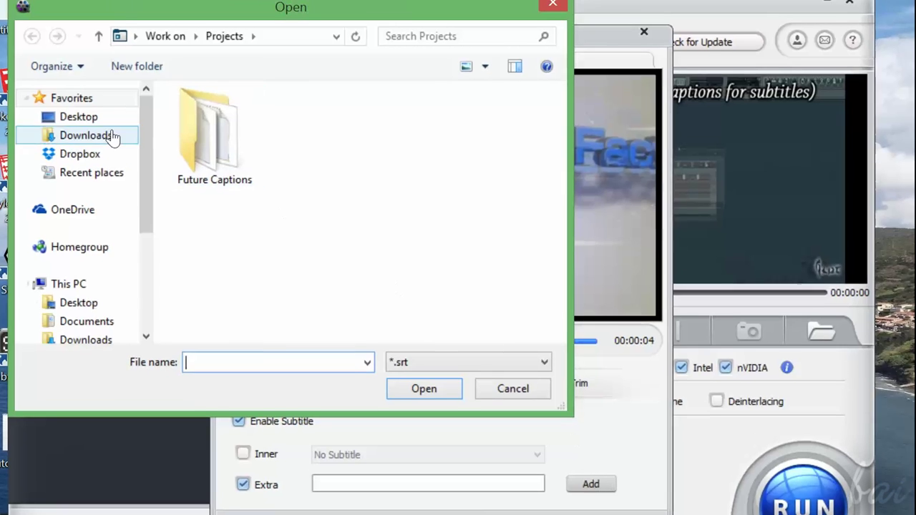
pyautogui.click(89, 117)
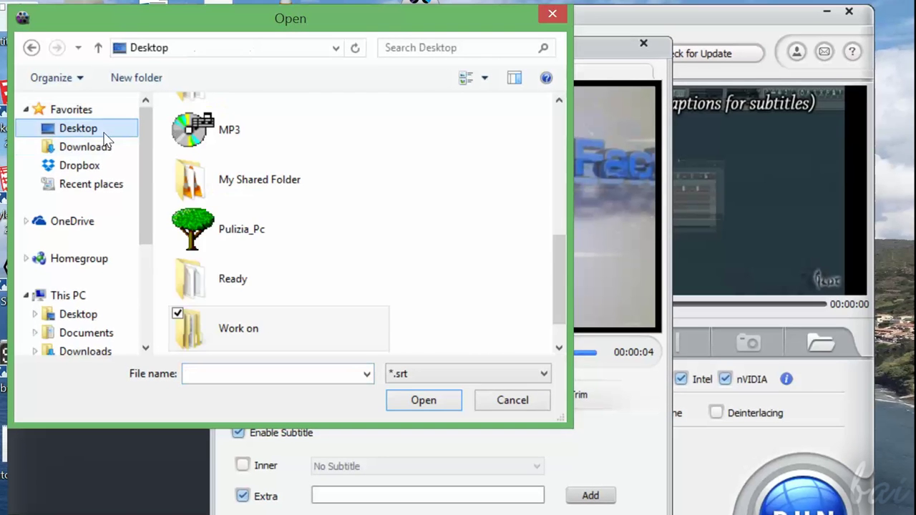
pyautogui.moveTo(565, 305); pyautogui.dragTo(565, 356)
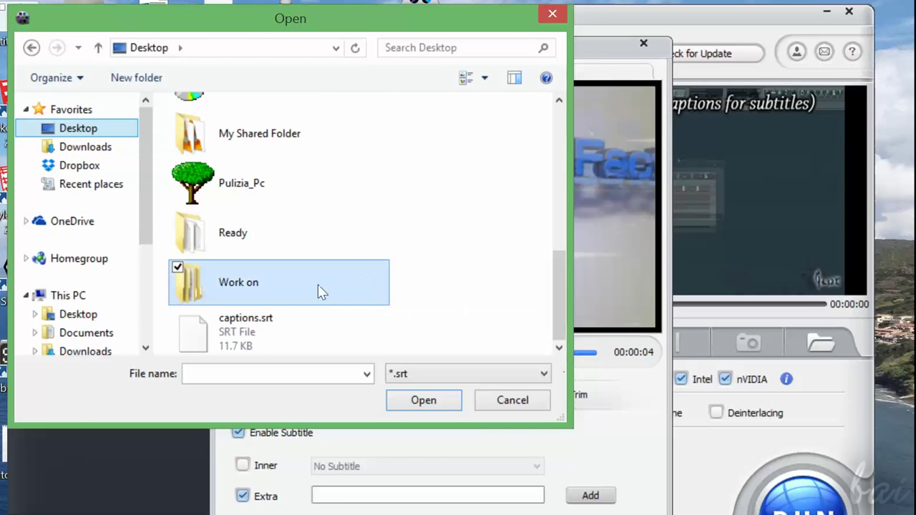
pyautogui.click(247, 347)
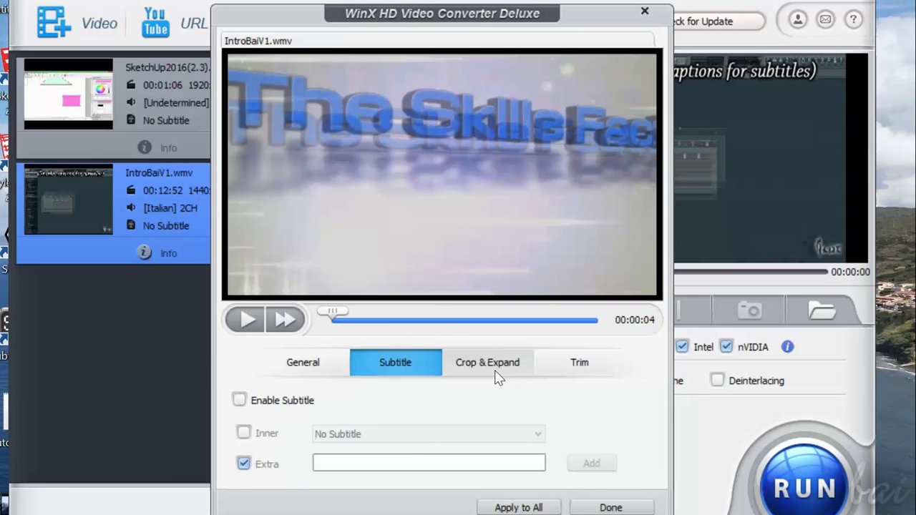
# Enable cropping on the Crop & Expand tab and drag the crop area to the video's edges
pyautogui.click(495, 370)
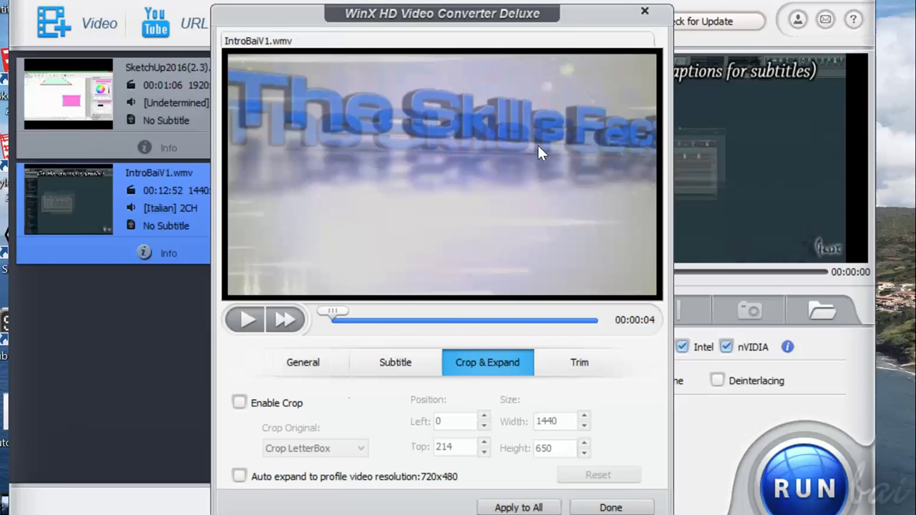
pyautogui.click(239, 405)
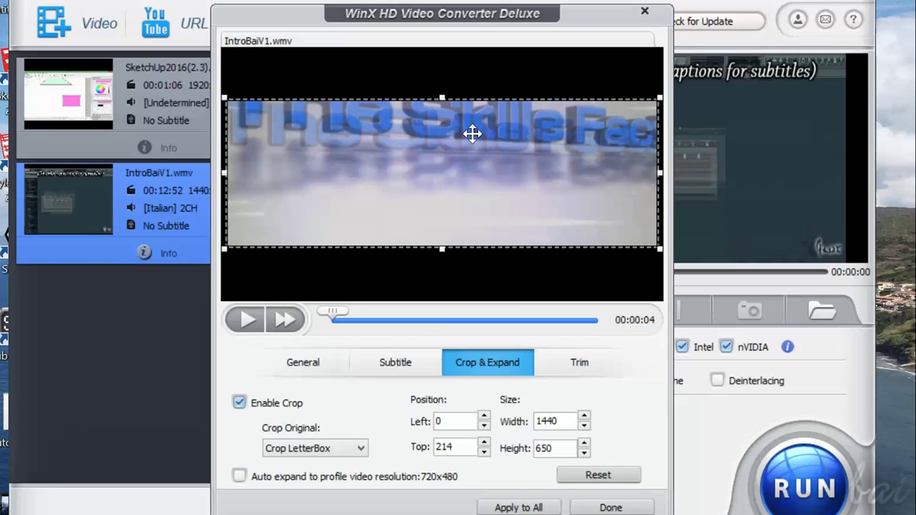
pyautogui.moveTo(442, 94); pyautogui.dragTo(434, 36)
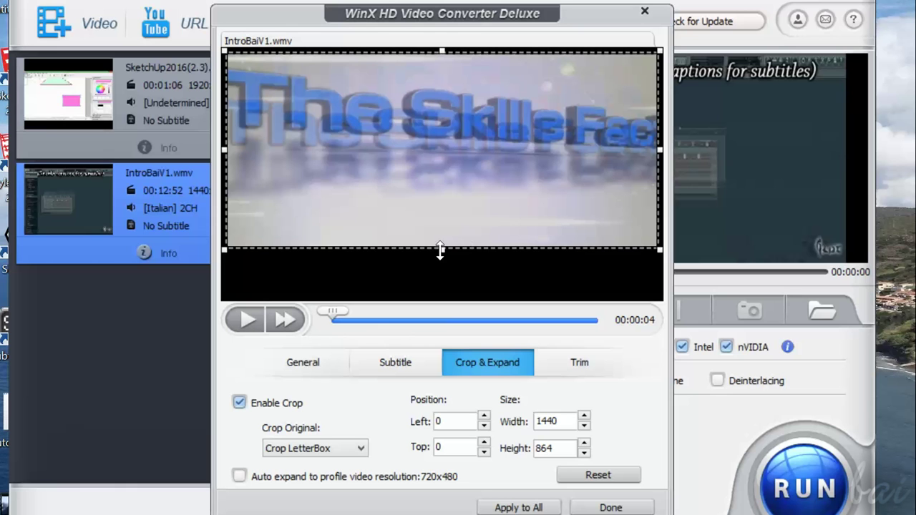
pyautogui.moveTo(442, 251); pyautogui.dragTo(442, 299)
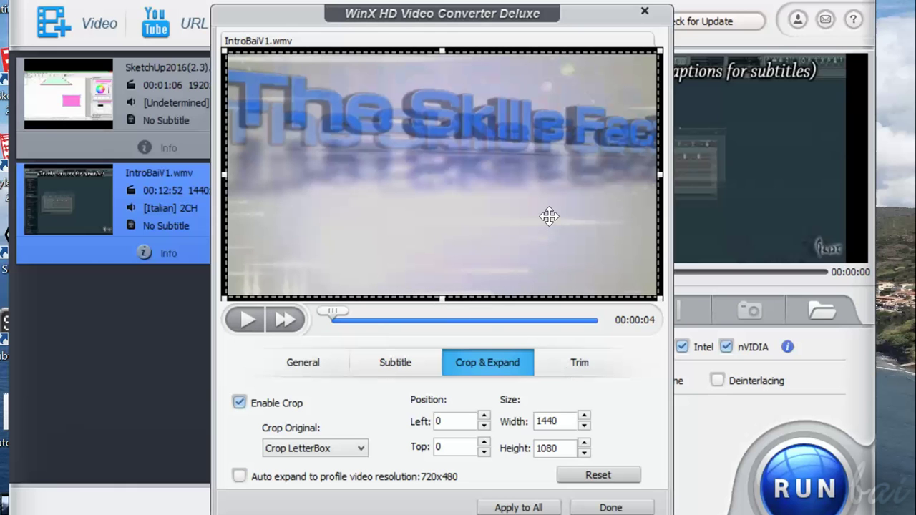
pyautogui.moveTo(659, 300); pyautogui.dragTo(442, 206)
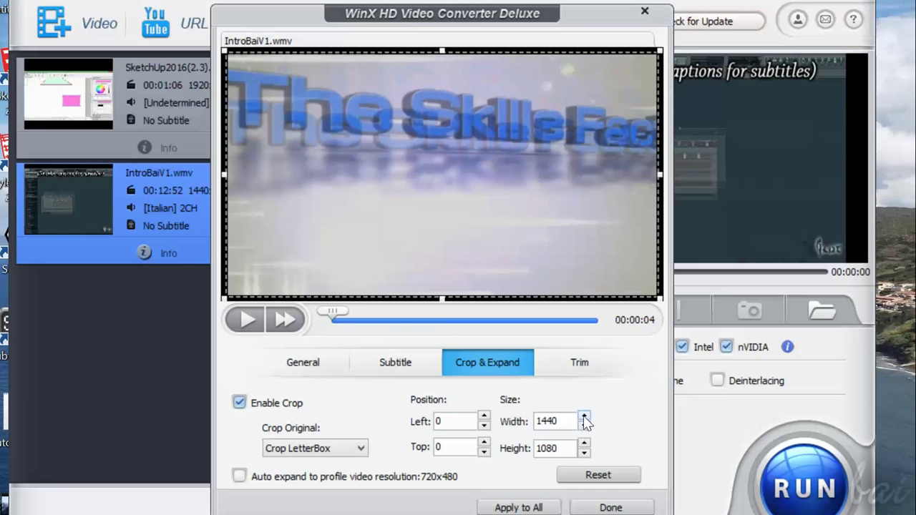
# Restore the crop width to 1440 and trim the height slightly, then switch cropping back off
pyautogui.click(585, 426)
pyautogui.click(585, 426)
pyautogui.click(585, 427)
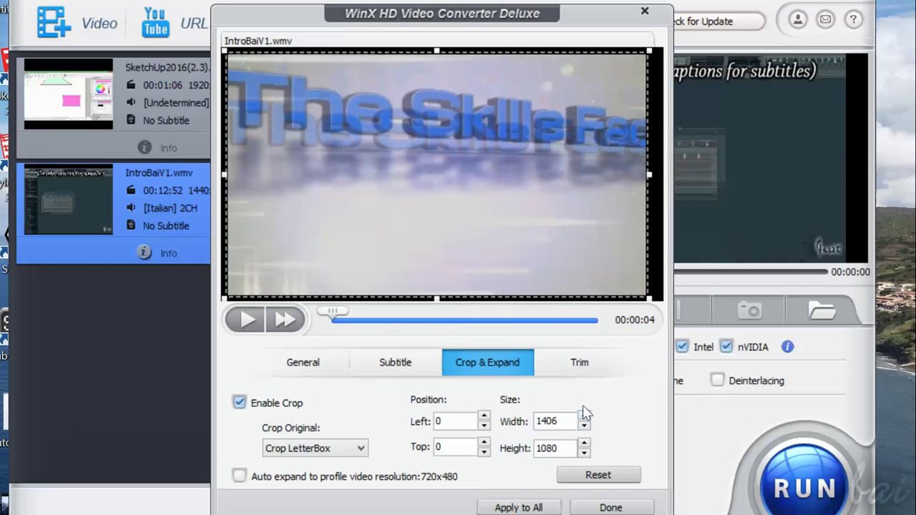
pyautogui.click(585, 418)
pyautogui.click(585, 417)
pyautogui.click(585, 418)
pyautogui.click(585, 453)
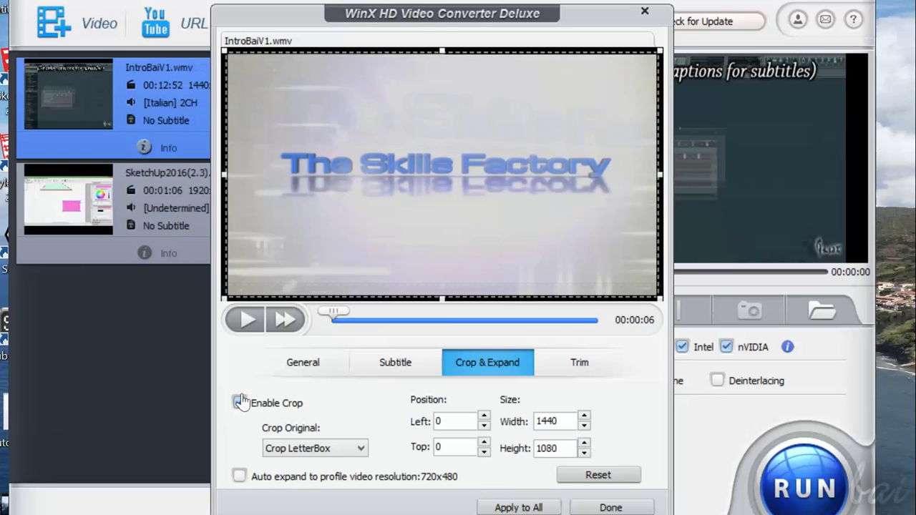
pyautogui.click(240, 404)
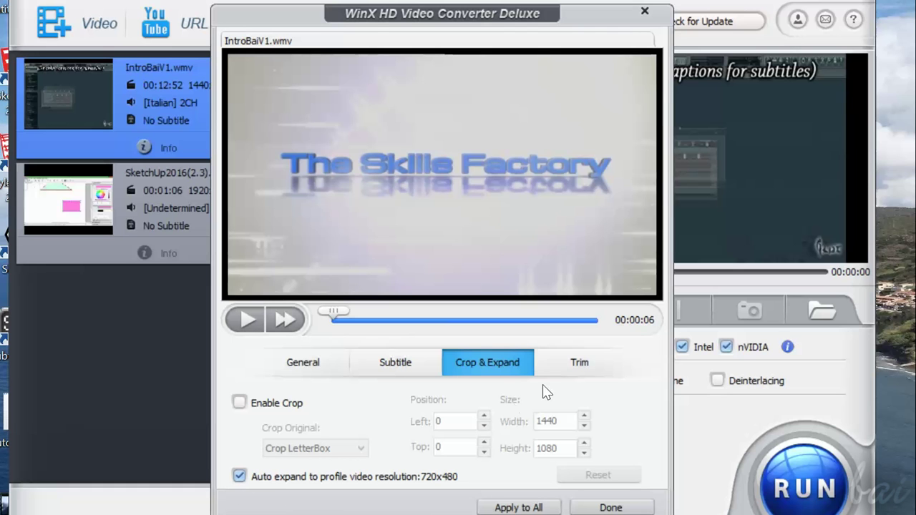
# Enable Trim for IntroBaiV1.wmv with start 00:00:00 and end 00:00:10, then click Done
pyautogui.click(576, 363)
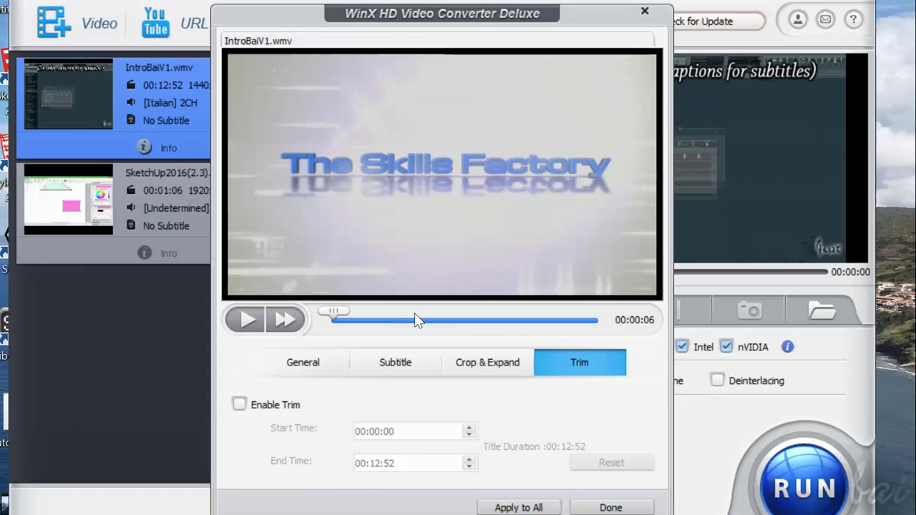
pyautogui.click(239, 406)
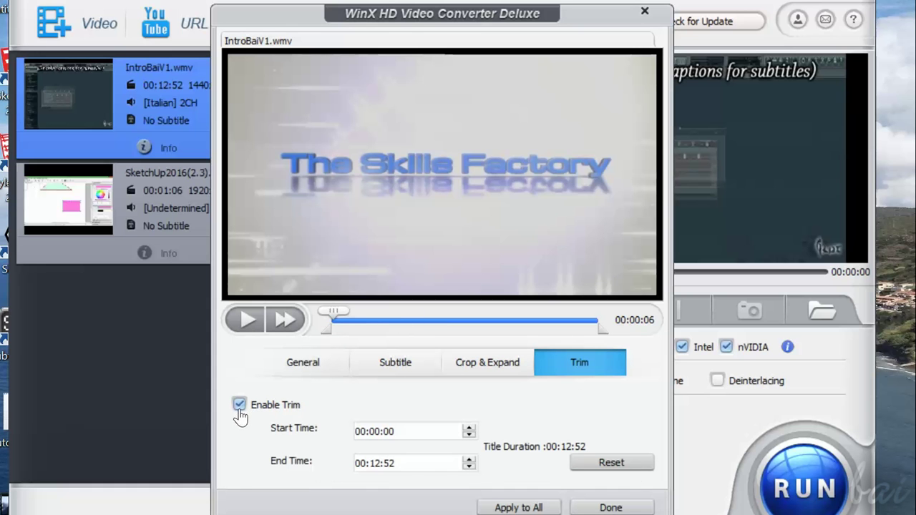
pyautogui.moveTo(340, 329); pyautogui.dragTo(474, 330)
pyautogui.moveTo(600, 329); pyautogui.dragTo(520, 331)
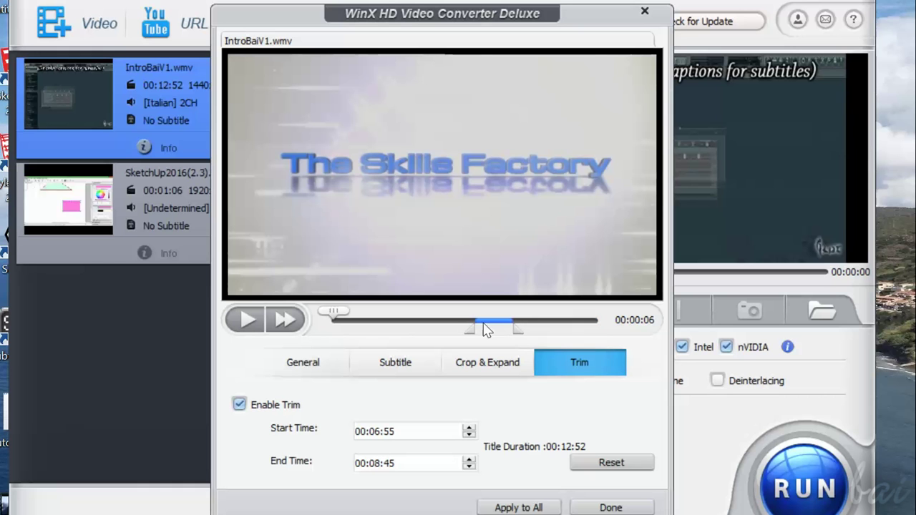
pyautogui.click(470, 467)
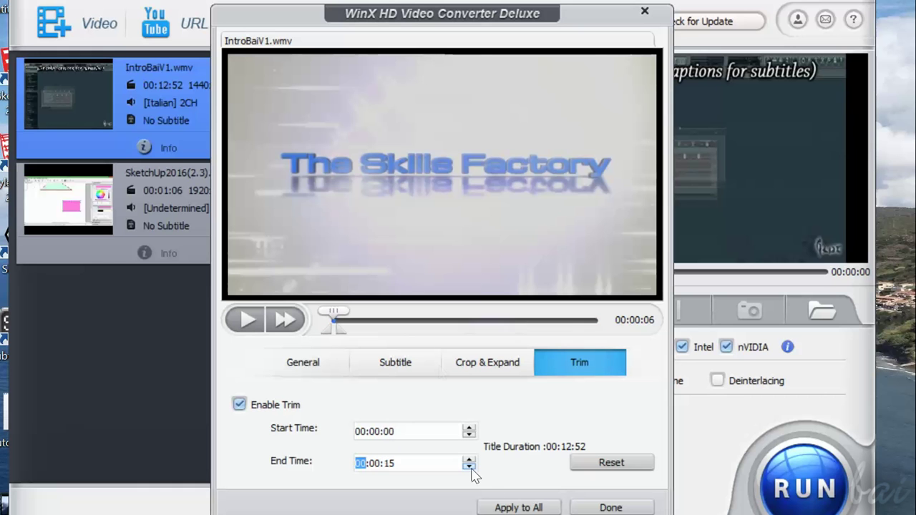
pyautogui.press('Tab')
pyautogui.press('Tab')
pyautogui.click(433, 437)
pyautogui.click(423, 464)
pyautogui.click(605, 508)
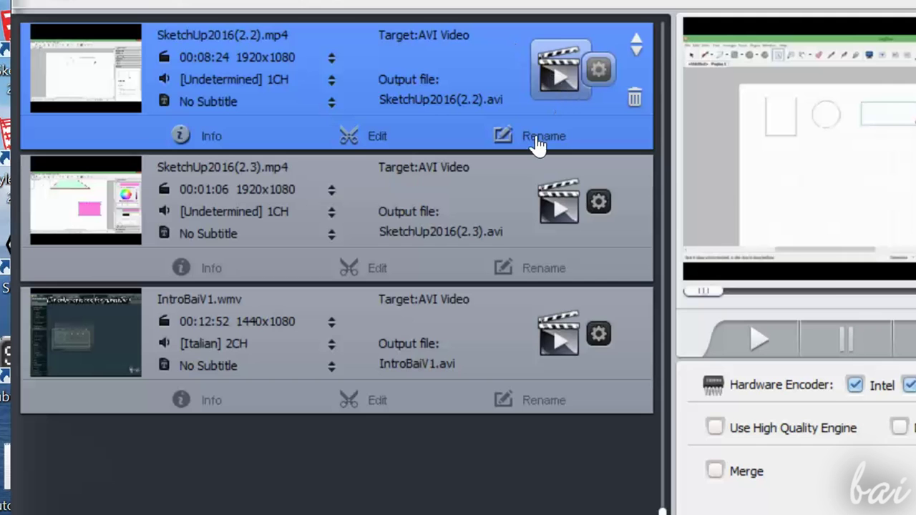
# Open the Rename window for SketchUp2016(2.2) and dismiss it without changes
pyautogui.click(538, 139)
pyautogui.click(558, 116)
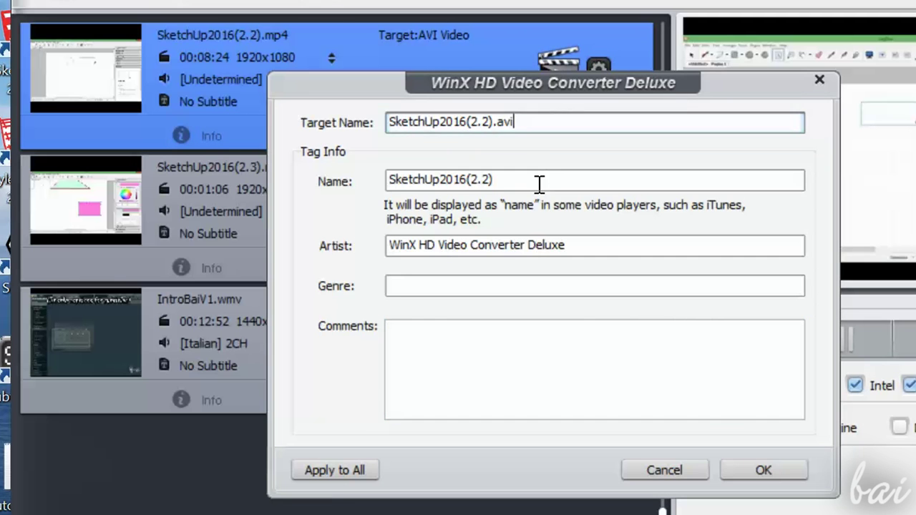
pyautogui.moveTo(537, 186); pyautogui.dragTo(311, 151)
pyautogui.press('Return')
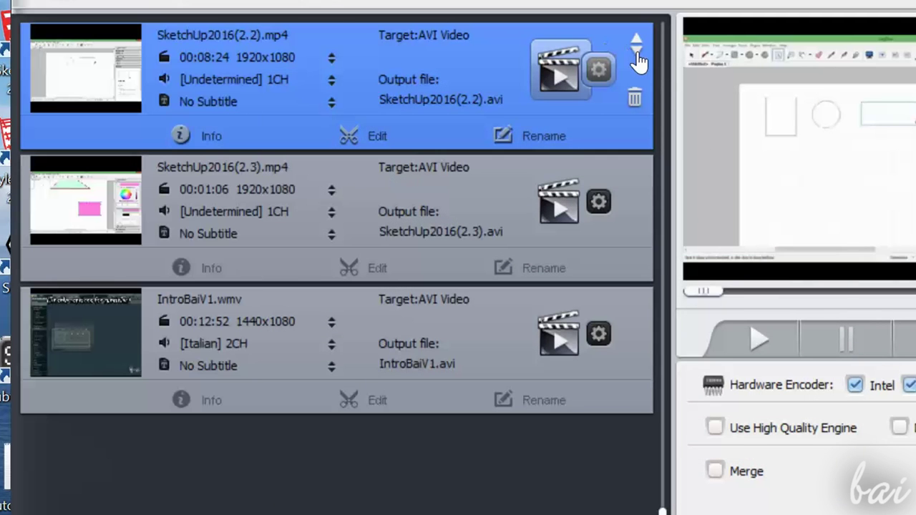
# Move SketchUp2016(2.2) down and back up with the row arrows, then delete it from the list
pyautogui.click(636, 50)
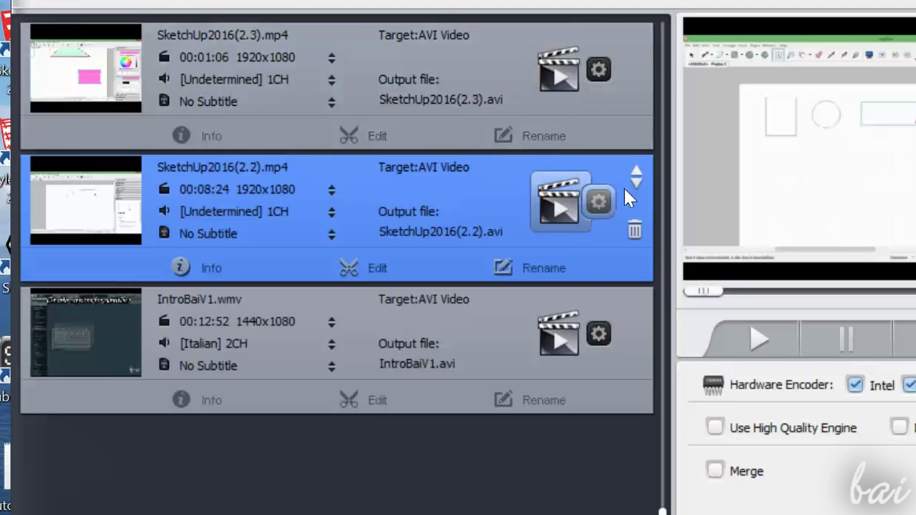
pyautogui.click(635, 191)
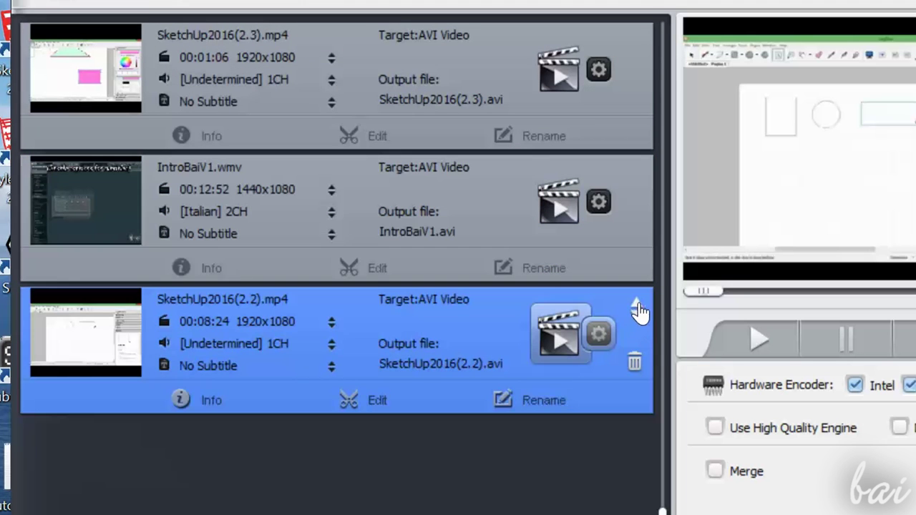
pyautogui.click(637, 305)
pyautogui.click(634, 172)
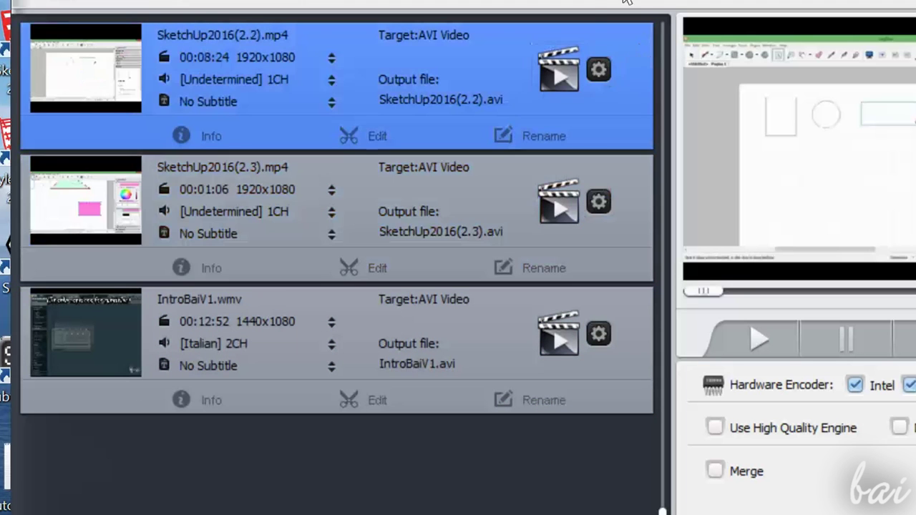
pyautogui.moveTo(367, 59)
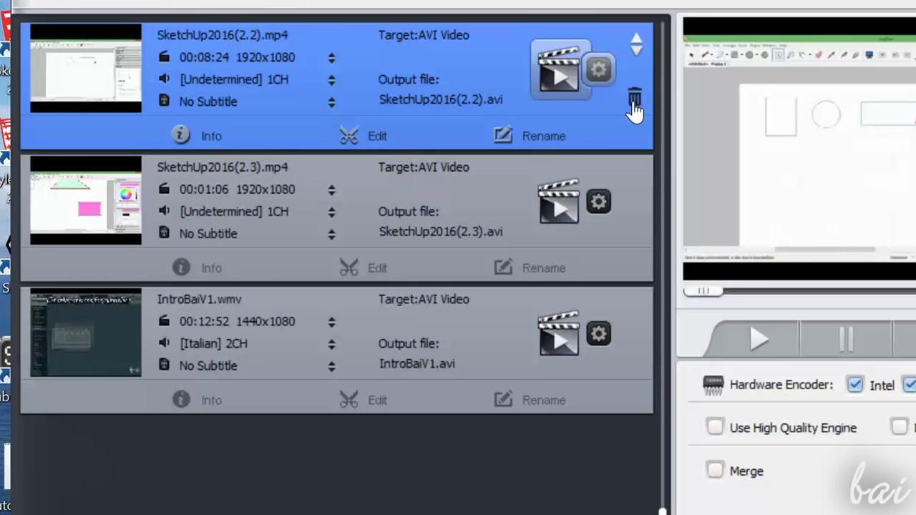
pyautogui.click(634, 101)
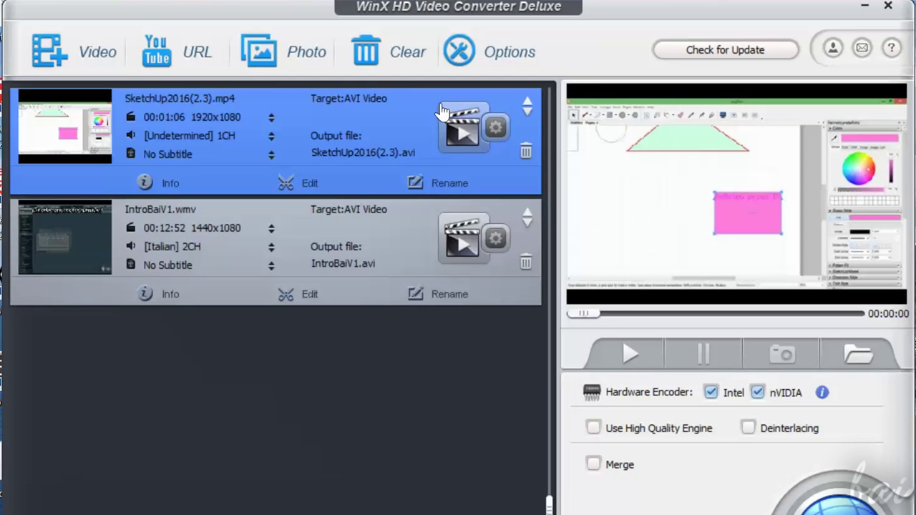
# Remove every video from the conversion list with Clear
pyautogui.click(402, 52)
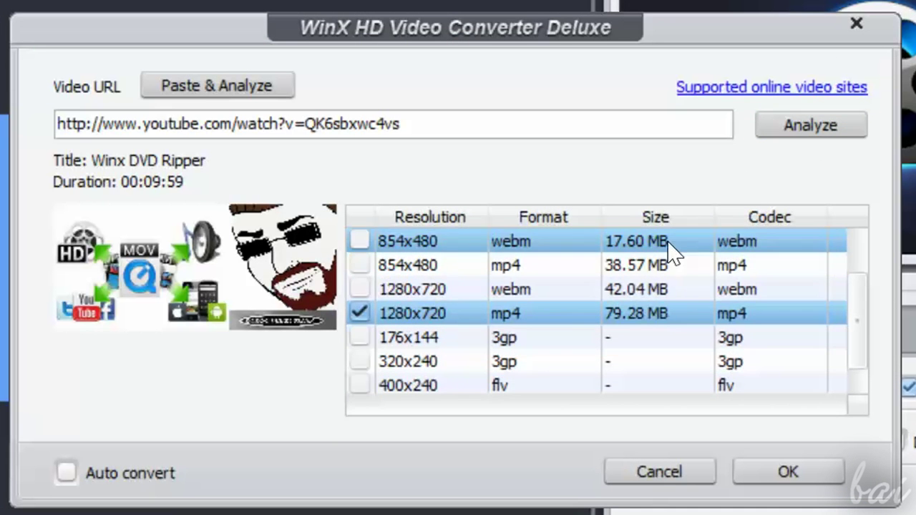
pyautogui.moveTo(870, 326); pyautogui.dragTo(834, 328)
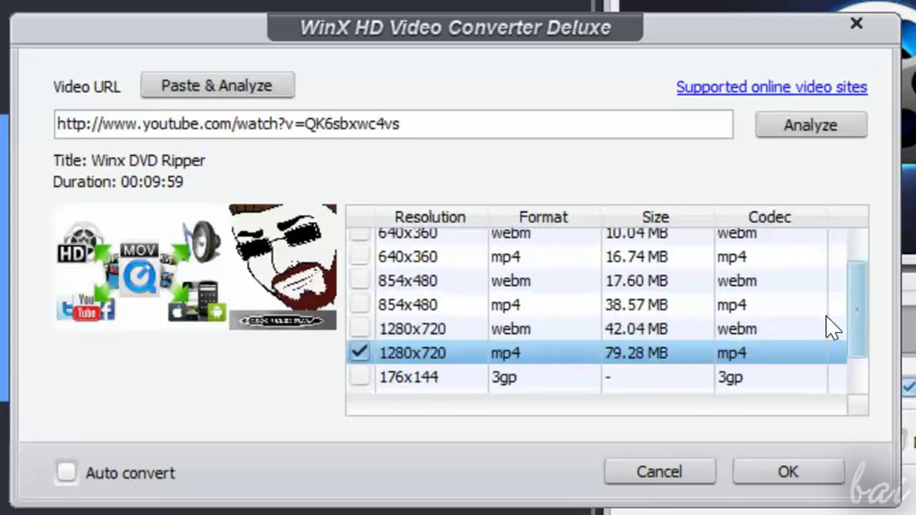
pyautogui.scroll(3, 834, 328)
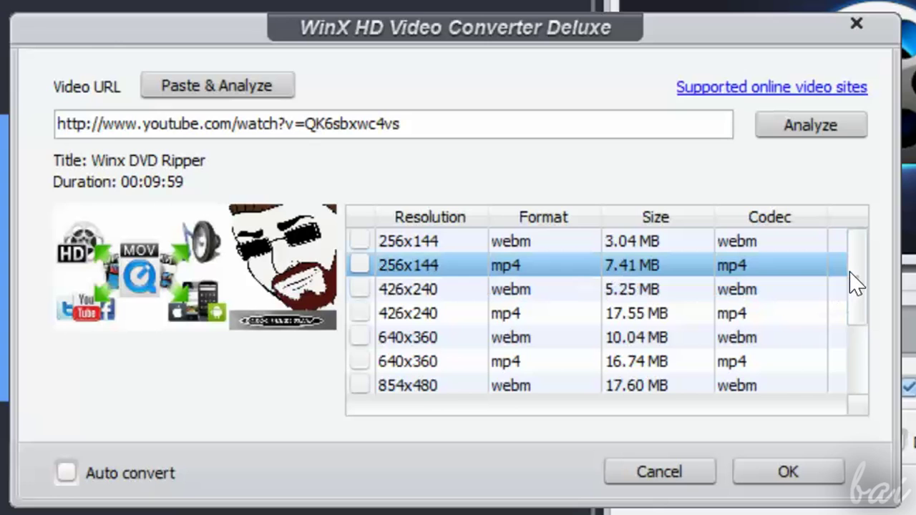
pyautogui.scroll(-5, 857, 301)
# Pick the 1280x720 mp4 format and leave the photo interval at 4
pyautogui.click(837, 323)
pyautogui.scroll(-2, 859, 323)
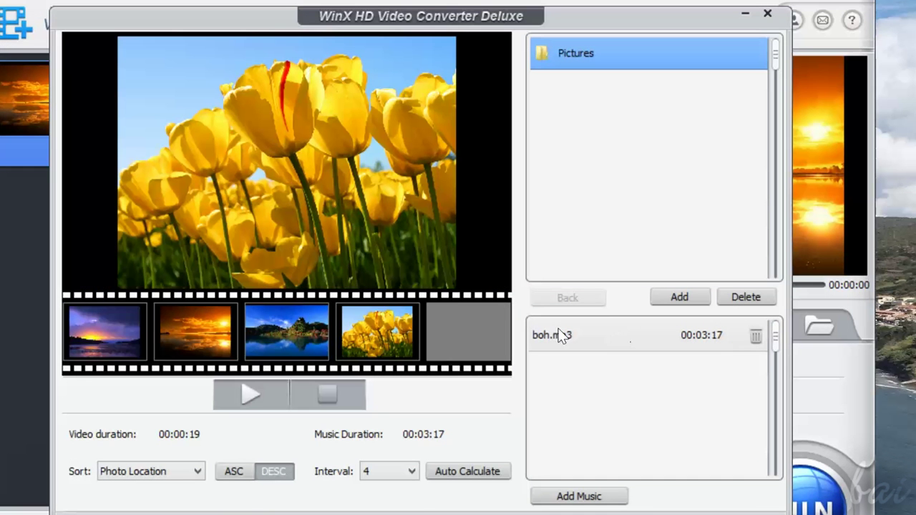
pyautogui.click(412, 473)
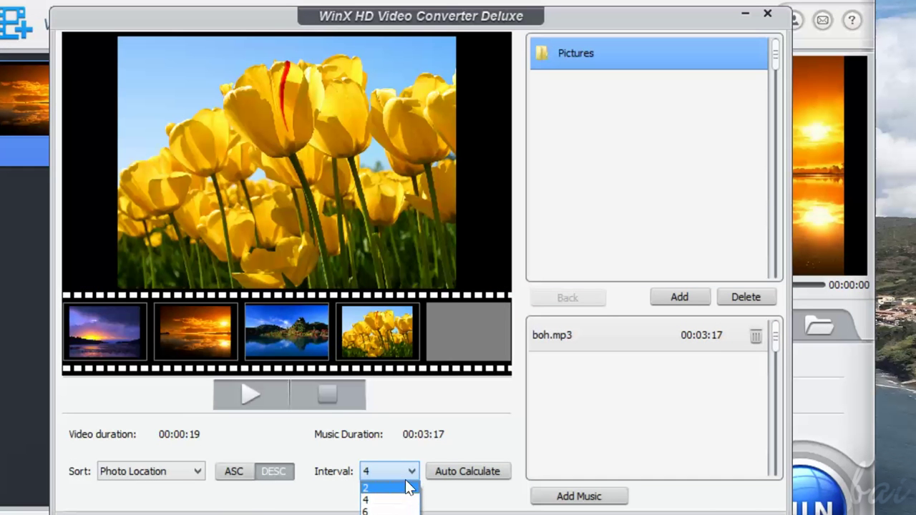
pyautogui.click(422, 481)
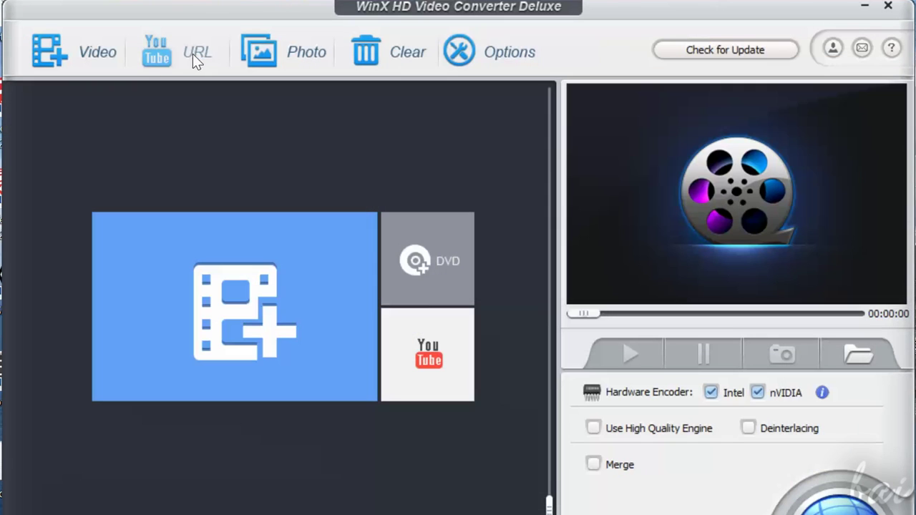
# Paste a YouTube video address into the URL dialog and analyze it for available formats
pyautogui.click(192, 54)
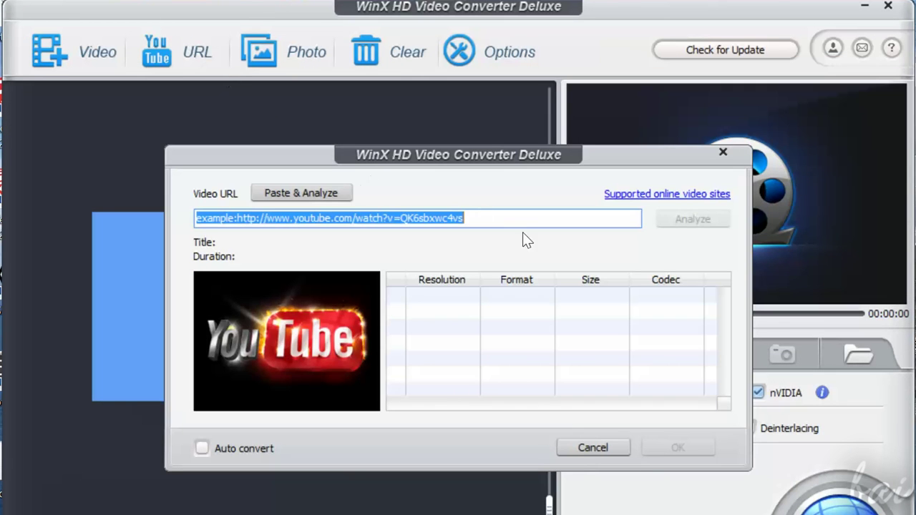
pyautogui.click(648, 195)
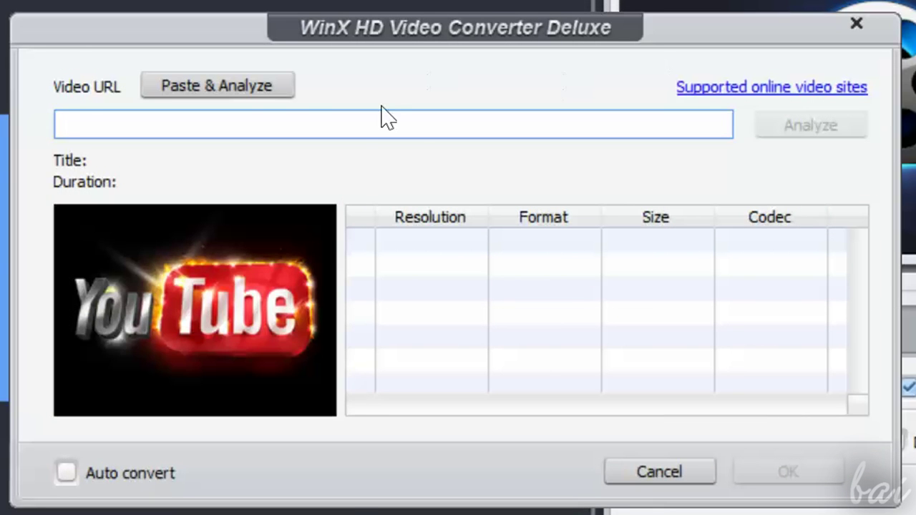
pyautogui.rightClick(361, 125)
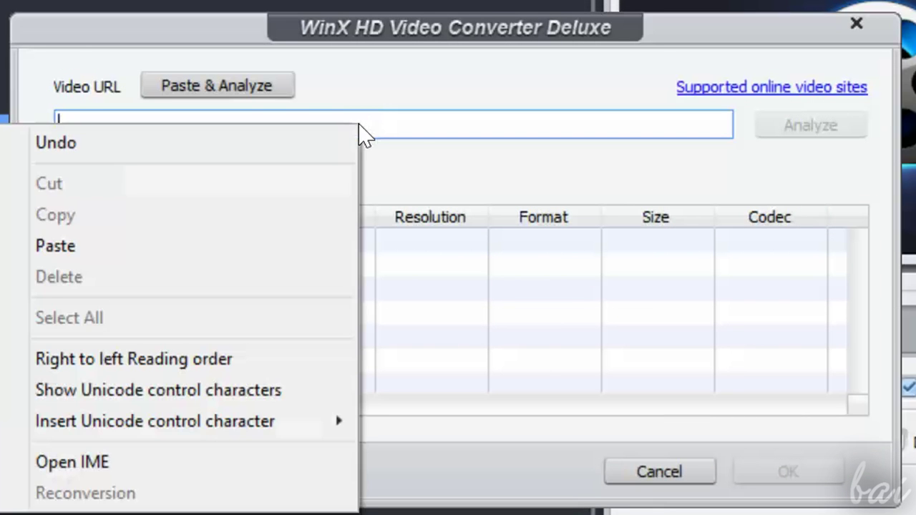
pyautogui.click(304, 261)
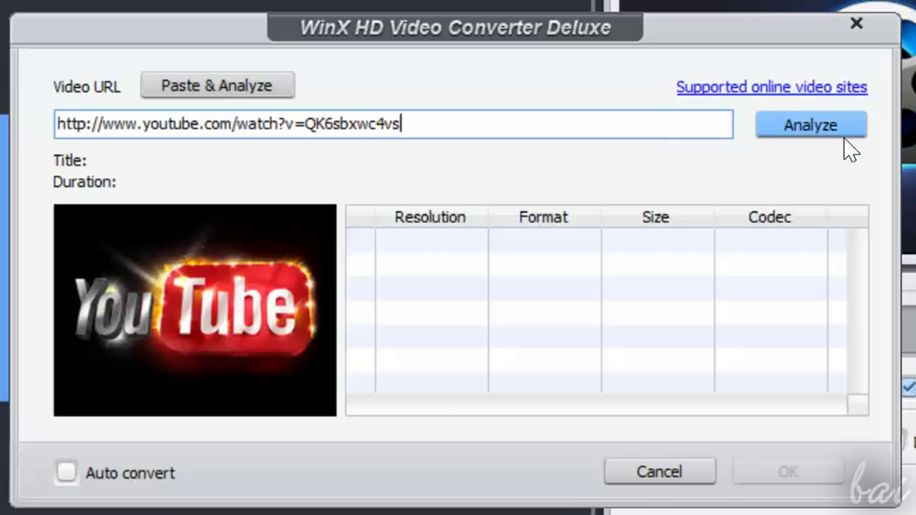
pyautogui.click(814, 140)
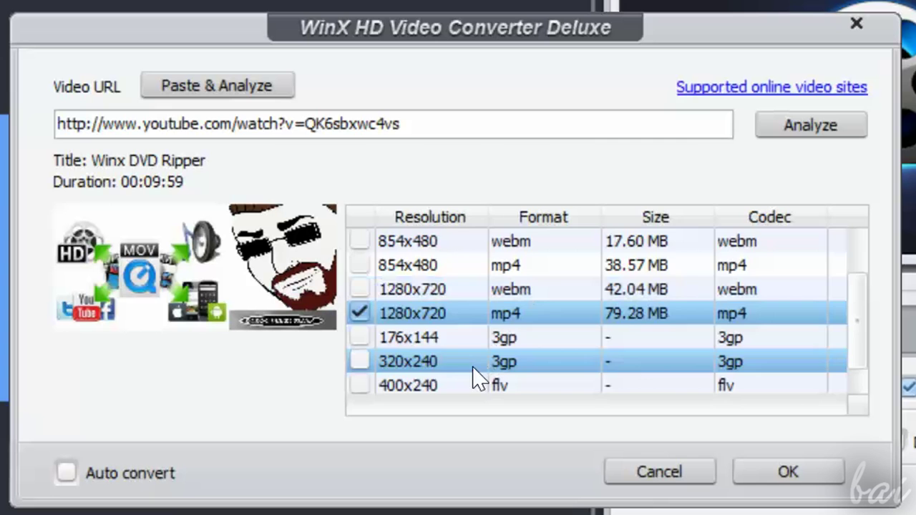
# Add the Winx DVD Ripper video for download, then select it and delete it from the list
pyautogui.scroll(-1, 867, 336)
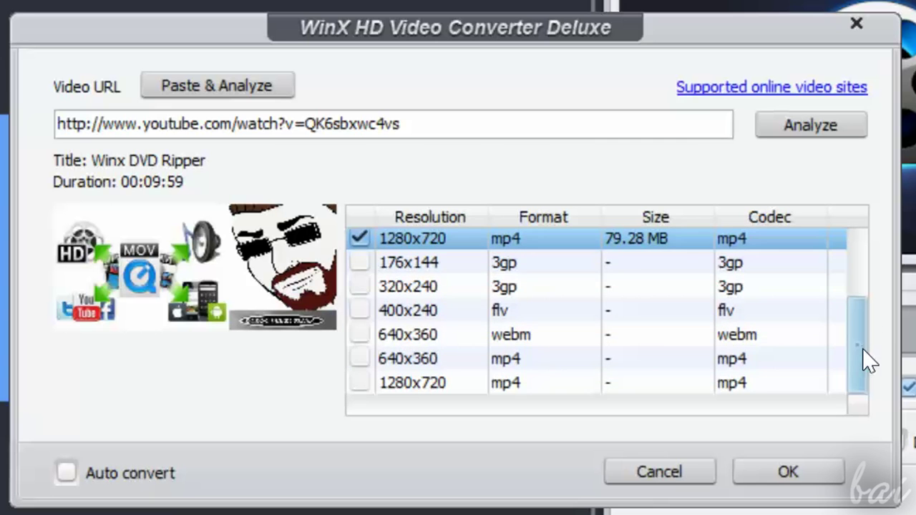
pyautogui.scroll(3, 859, 322)
pyautogui.scroll(-1, 850, 265)
pyautogui.scroll(1, 833, 323)
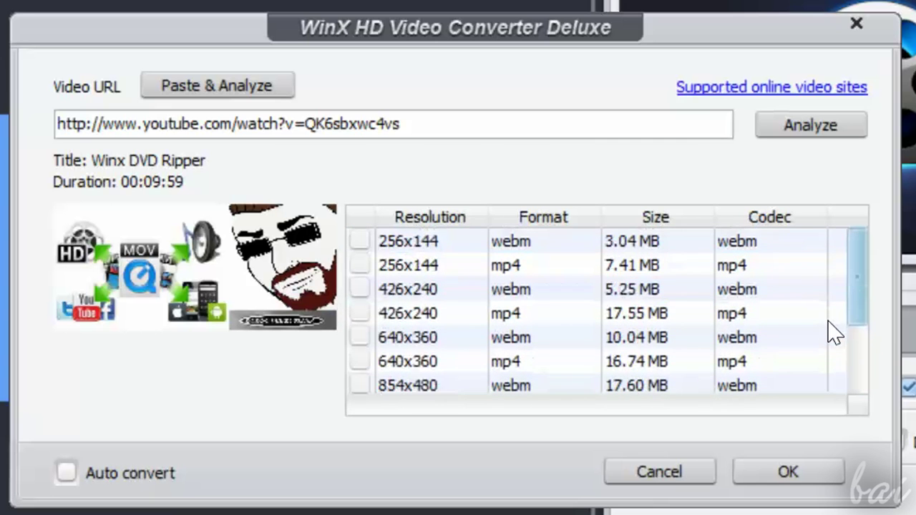
pyautogui.moveTo(855, 282); pyautogui.dragTo(868, 332)
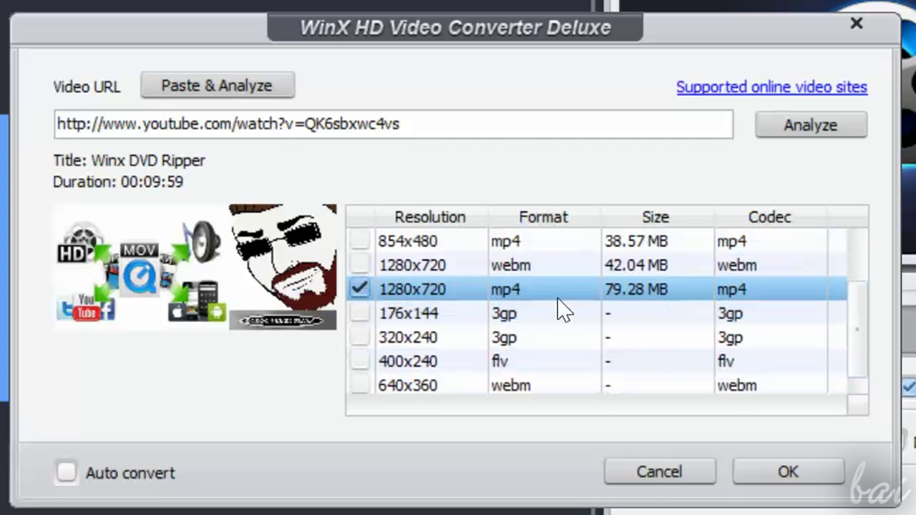
pyautogui.click(787, 465)
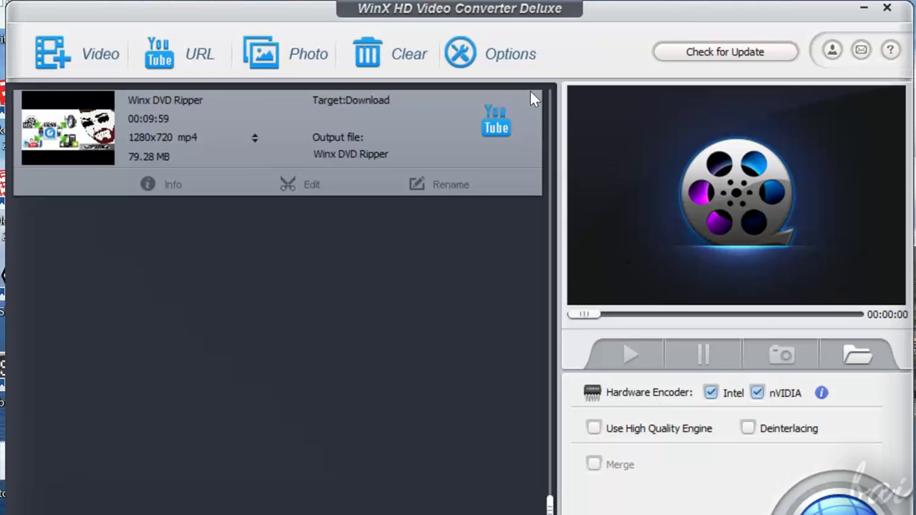
pyautogui.click(278, 118)
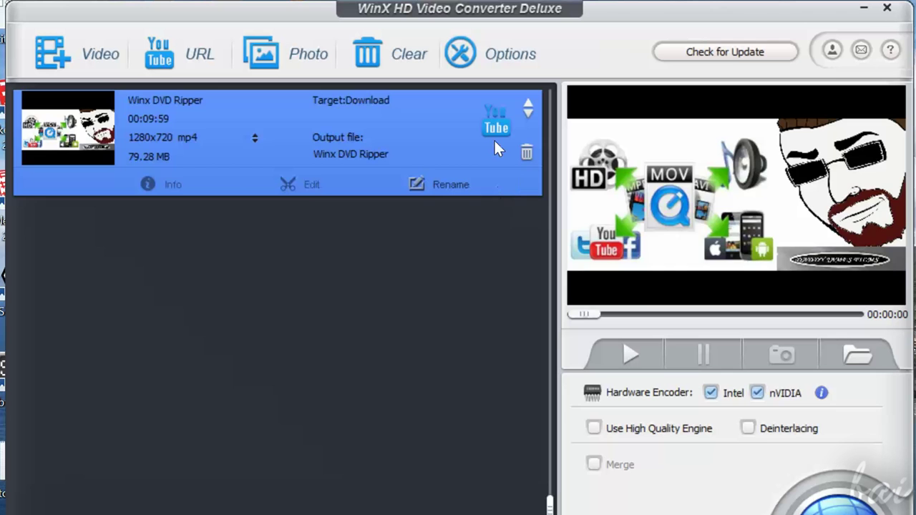
pyautogui.press('Delete')
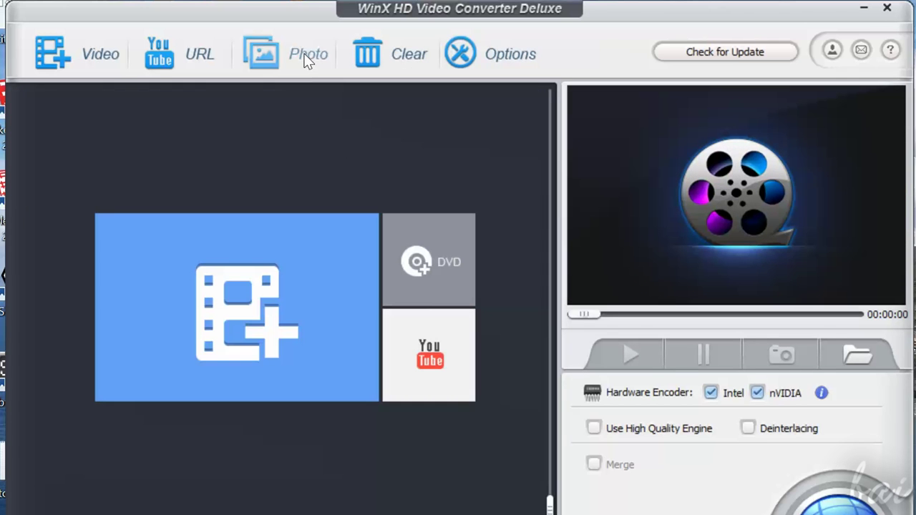
# Create a photo slideshow from Work on > Sample > Pictures with MP4 Video output
pyautogui.click(306, 61)
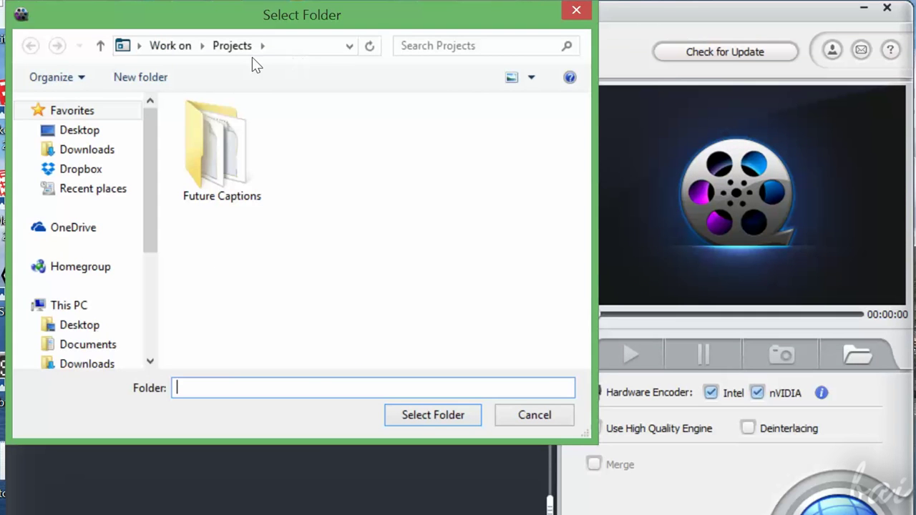
pyautogui.click(184, 54)
pyautogui.doubleClick(246, 187)
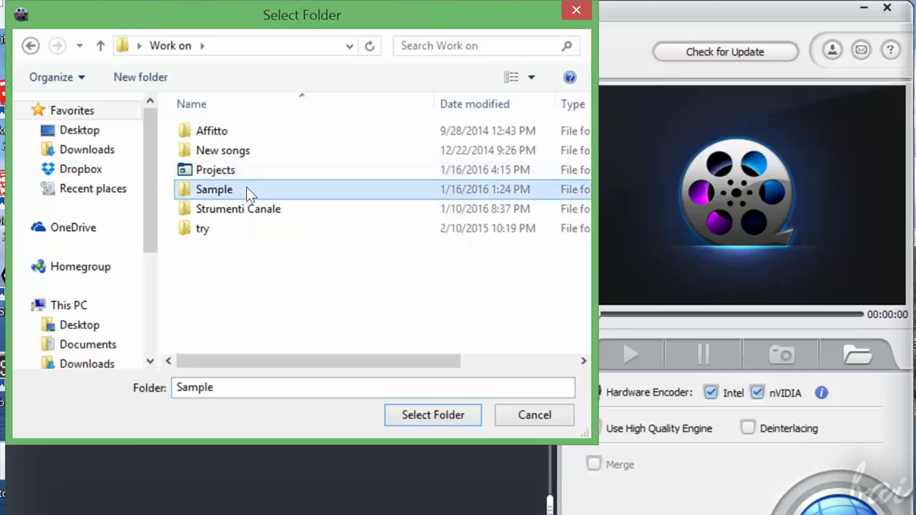
pyautogui.click(228, 150)
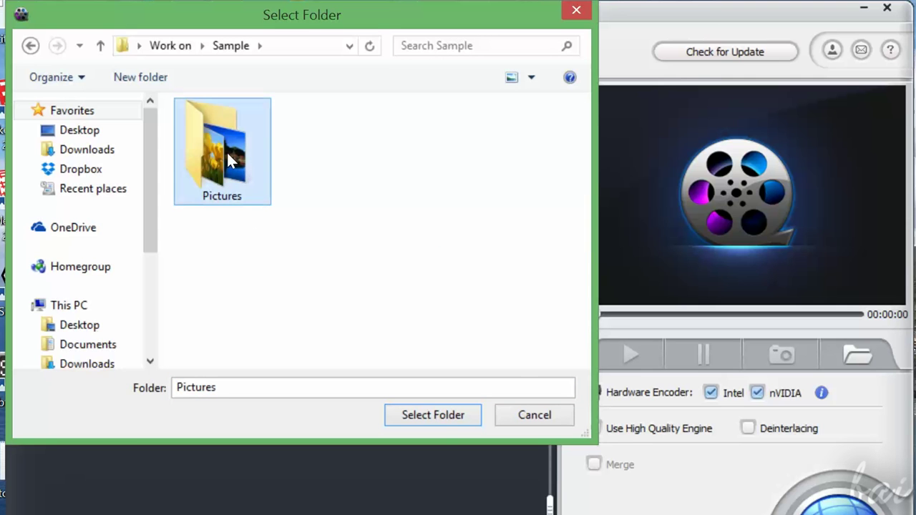
pyautogui.click(438, 417)
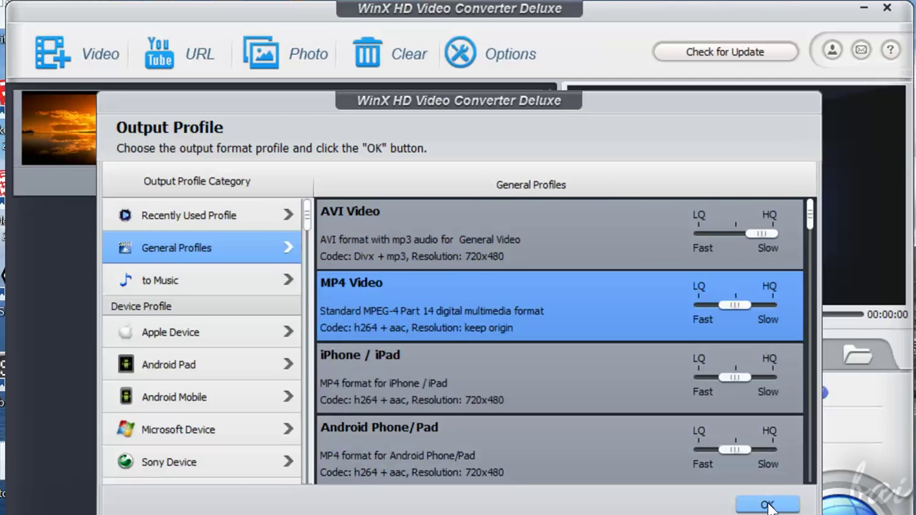
pyautogui.click(768, 506)
pyautogui.click(200, 121)
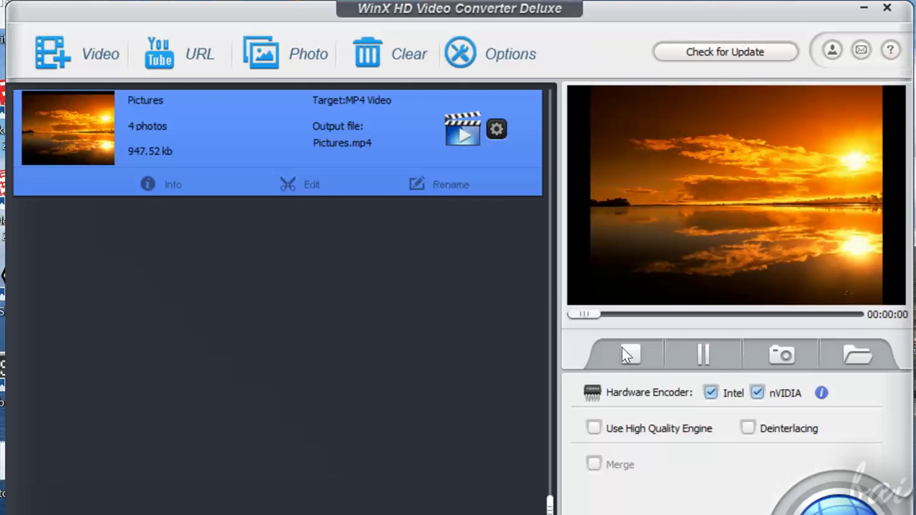
pyautogui.click(311, 189)
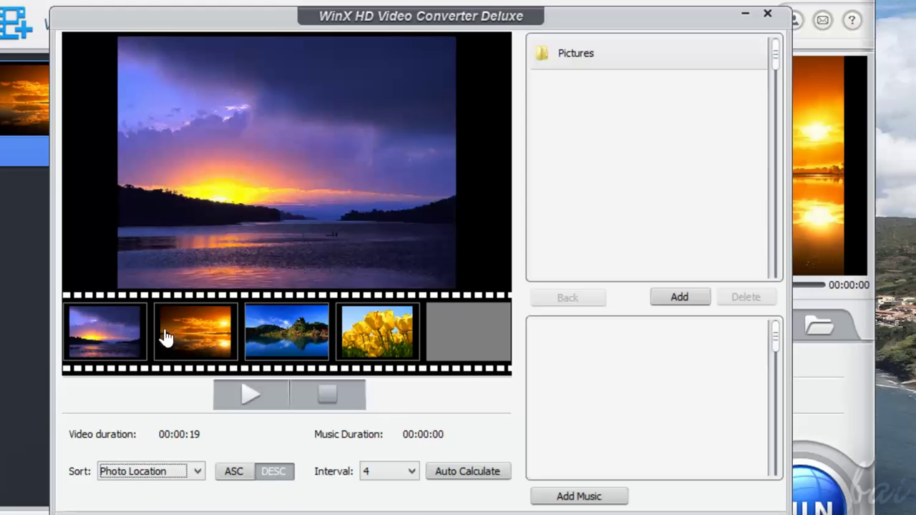
pyautogui.click(202, 365)
pyautogui.click(317, 342)
pyautogui.click(398, 346)
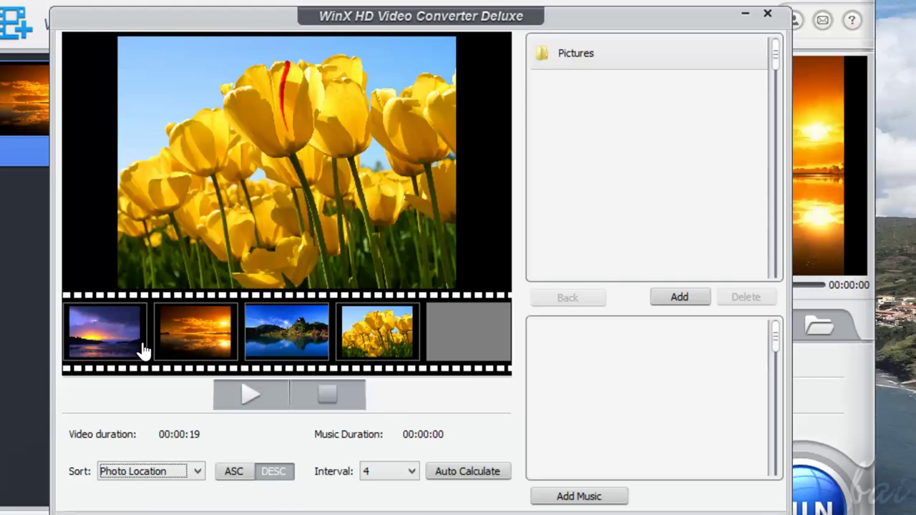
pyautogui.click(193, 349)
pyautogui.click(324, 338)
pyautogui.click(342, 336)
pyautogui.click(627, 53)
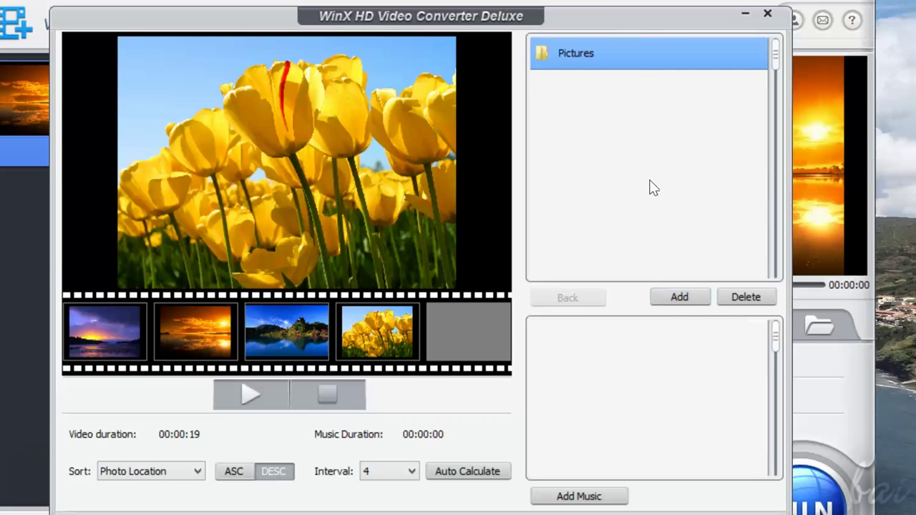
pyautogui.click(680, 296)
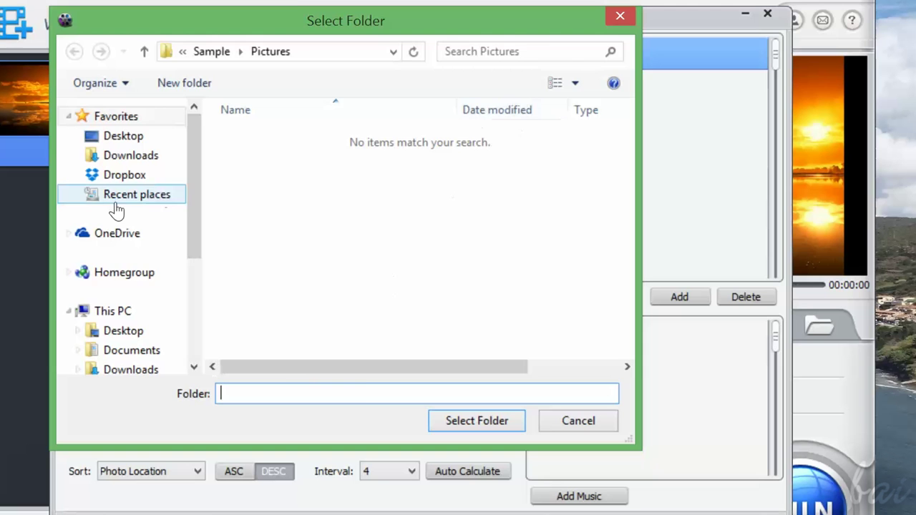
pyautogui.click(578, 421)
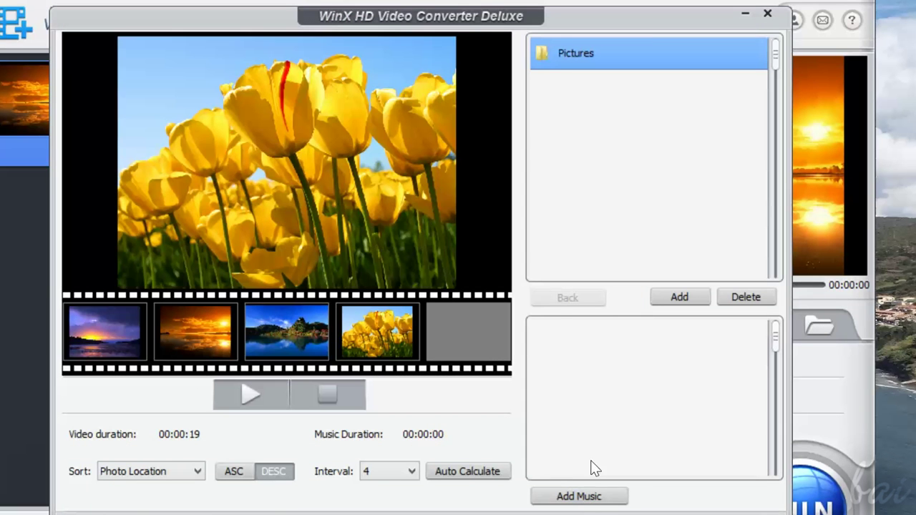
pyautogui.click(603, 499)
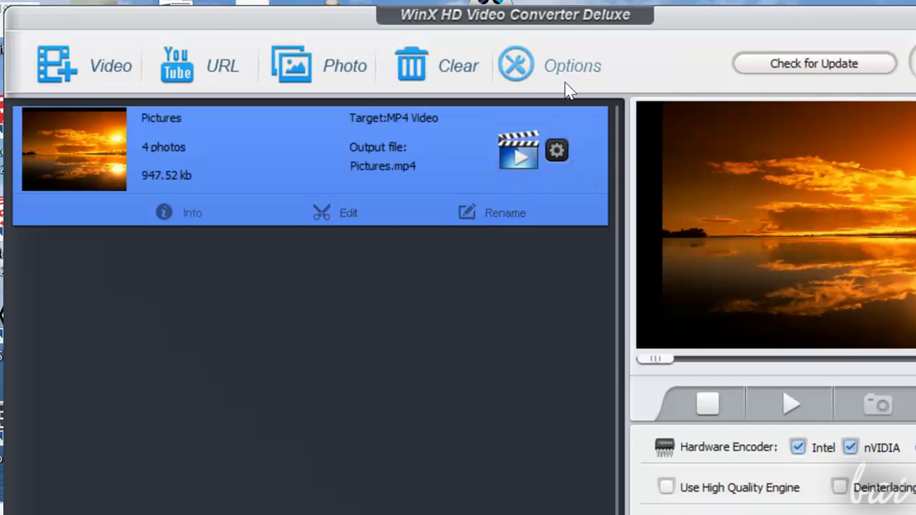
pyautogui.click(569, 74)
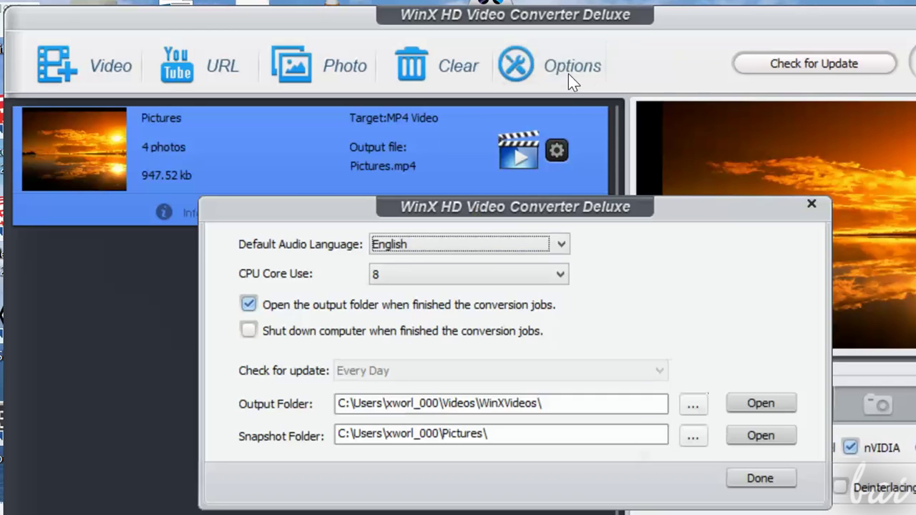
pyautogui.click(492, 243)
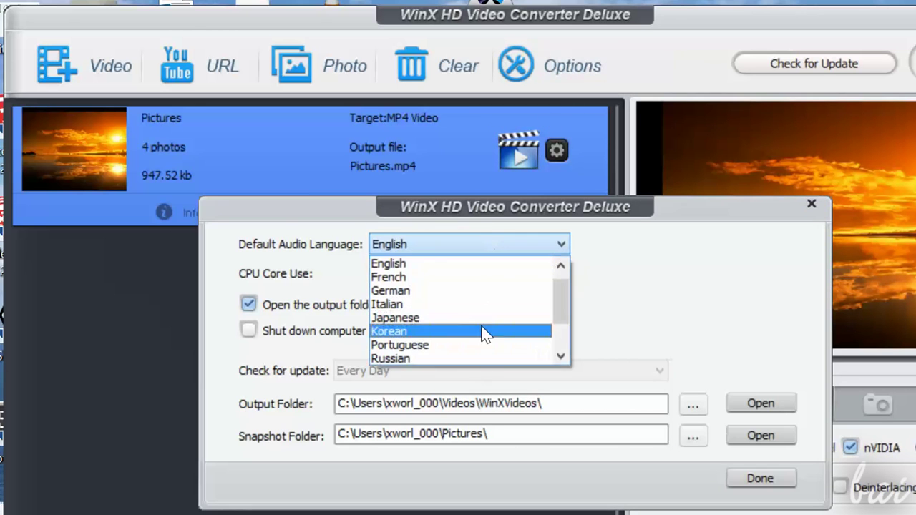
pyautogui.moveTo(558, 305); pyautogui.dragTo(556, 275)
pyautogui.click(532, 251)
pyautogui.click(473, 276)
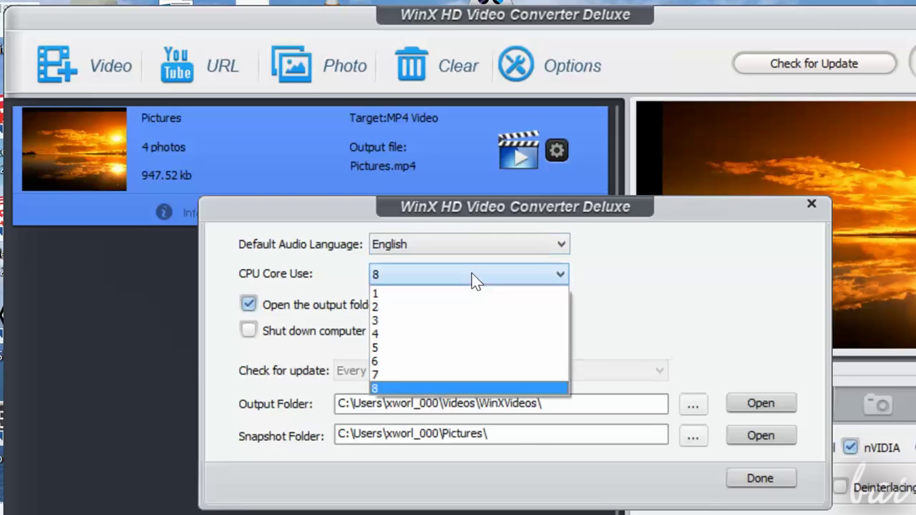
pyautogui.click(461, 272)
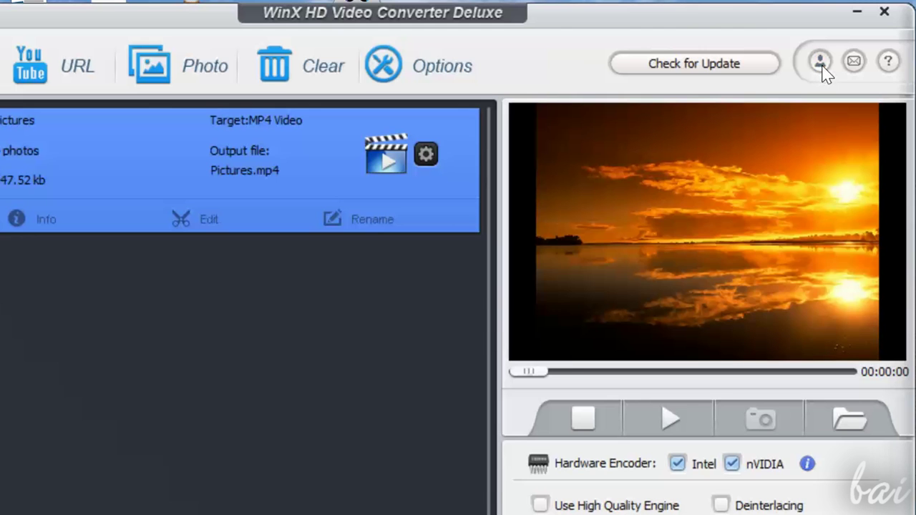
# View and close the About and support contact windows, then choose Help from the ? menu
pyautogui.click(821, 63)
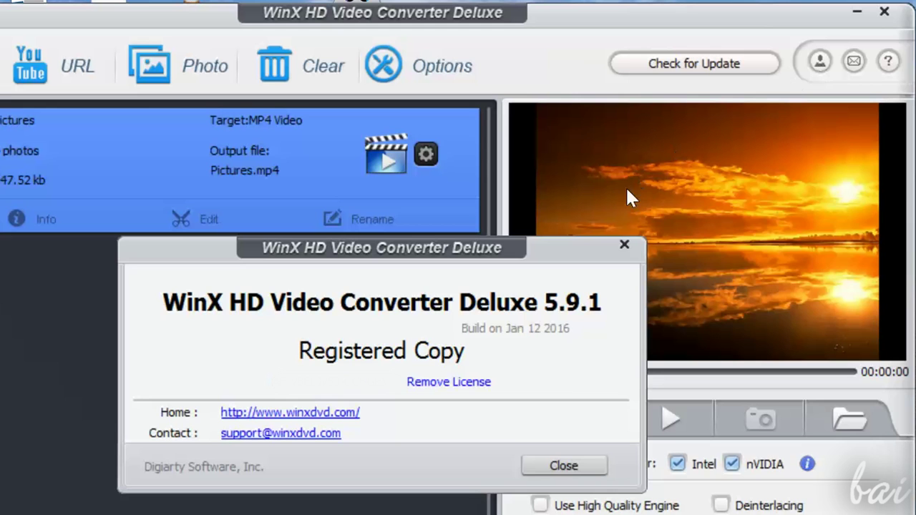
pyautogui.click(624, 246)
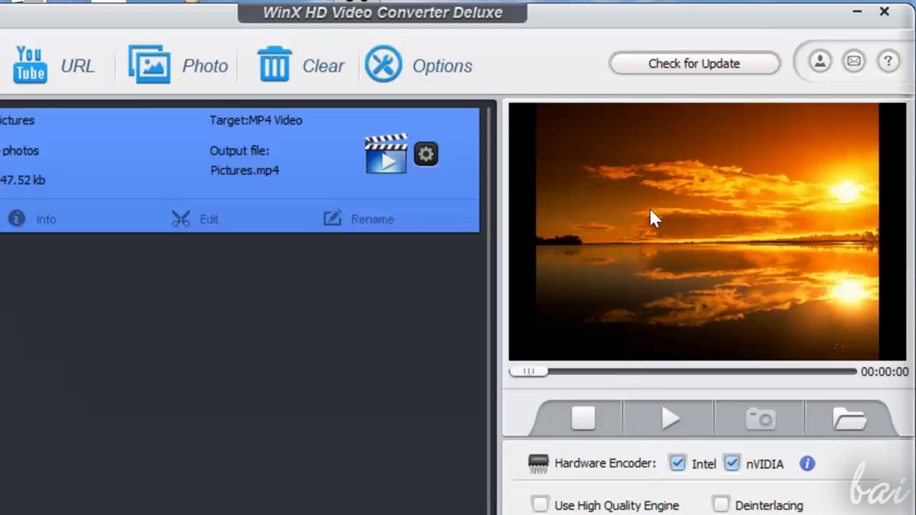
pyautogui.click(852, 64)
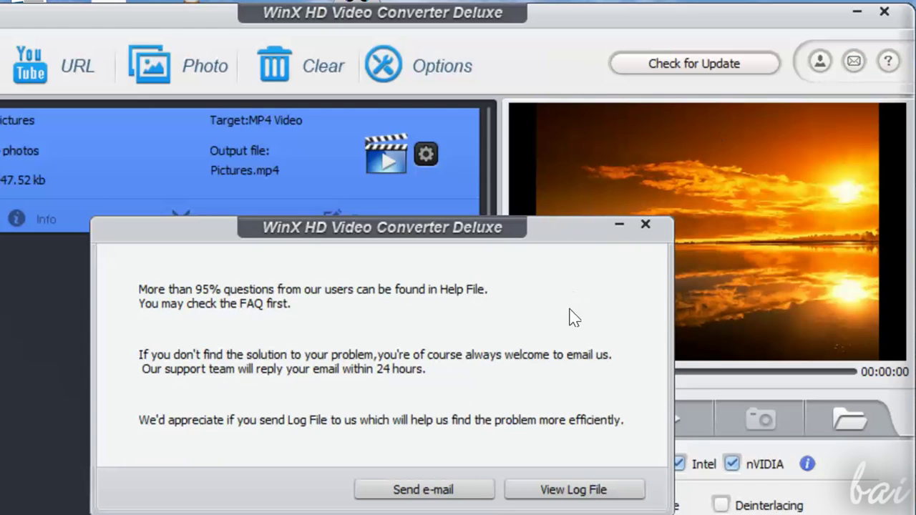
pyautogui.press('Escape')
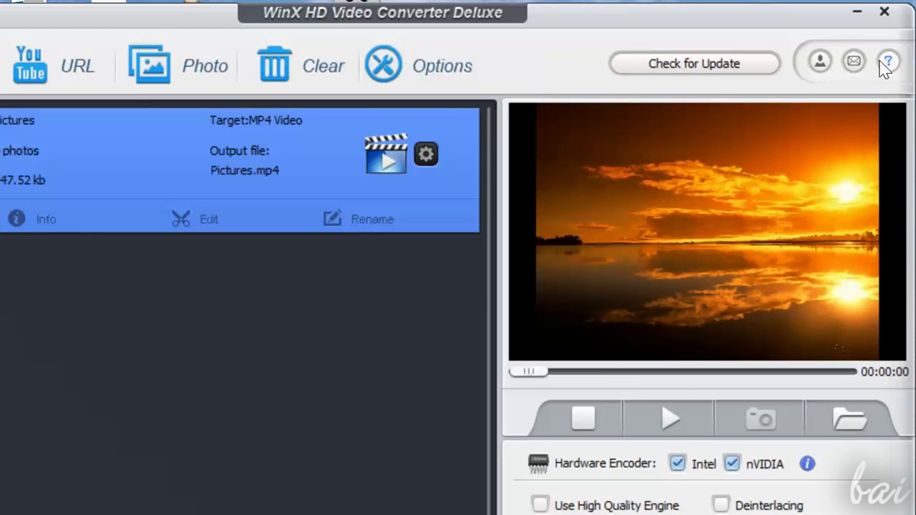
pyautogui.click(888, 63)
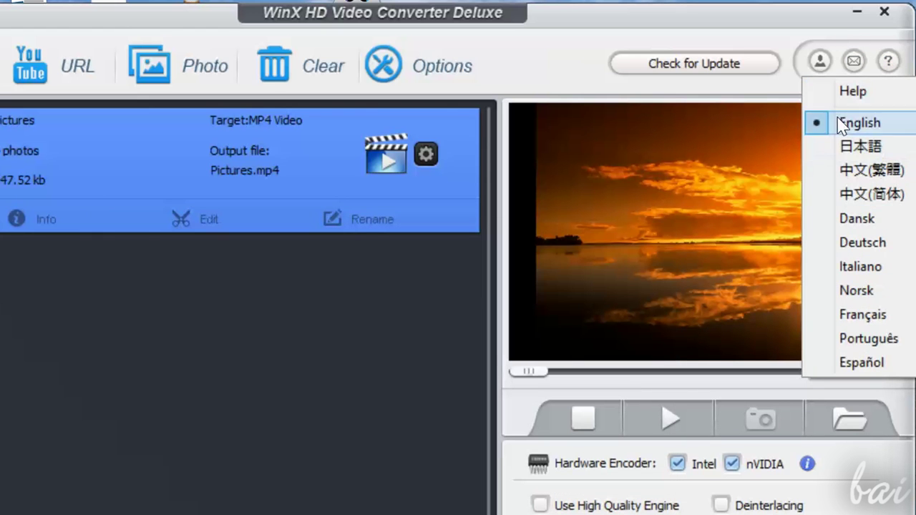
pyautogui.click(859, 93)
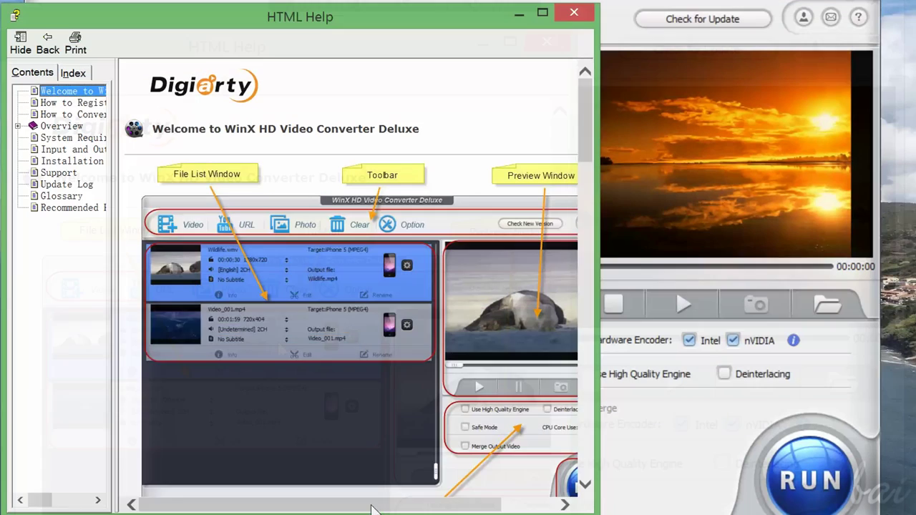
# Scroll through the Welcome help page, then close the HTML Help window
pyautogui.moveTo(372, 509); pyautogui.dragTo(436, 505)
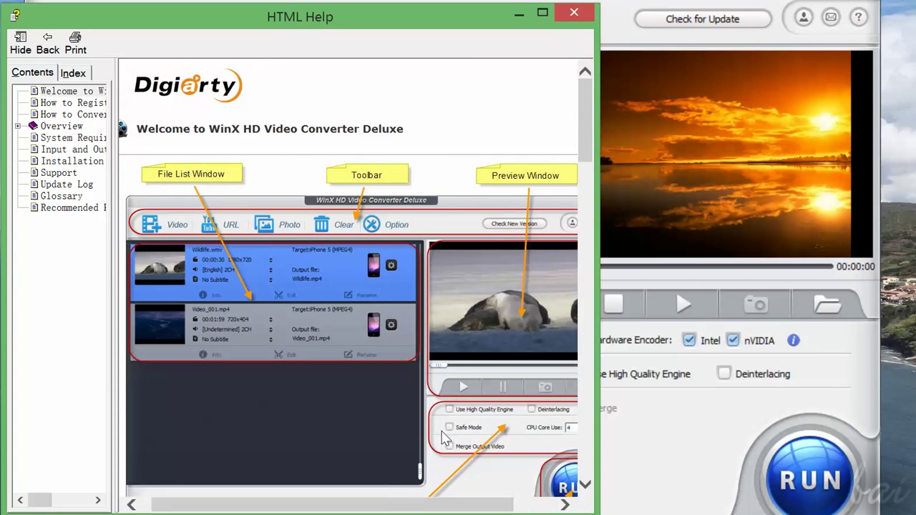
pyautogui.scroll(-10, 449, 408)
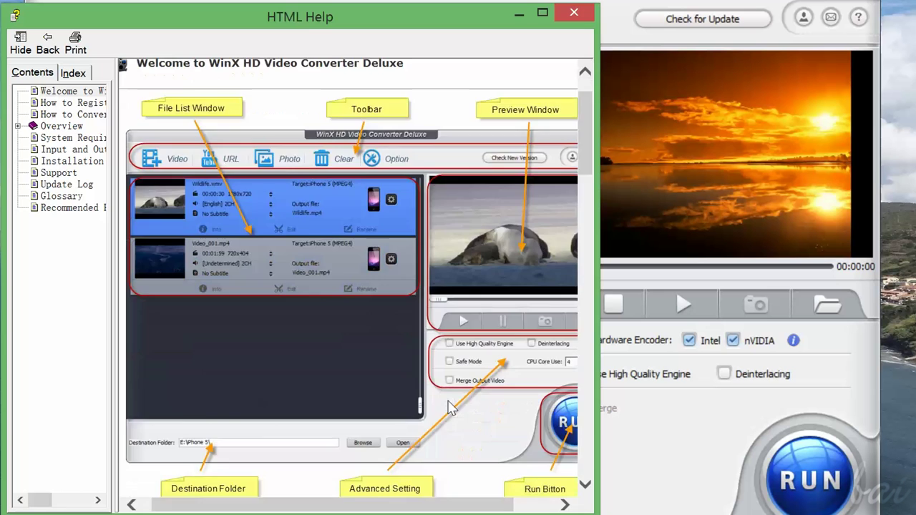
pyautogui.scroll(-12, 449, 401)
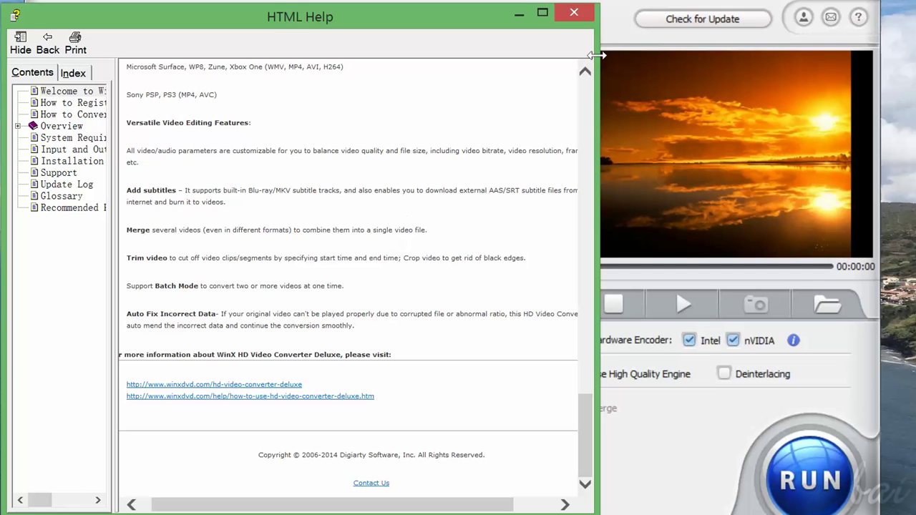
pyautogui.click(581, 15)
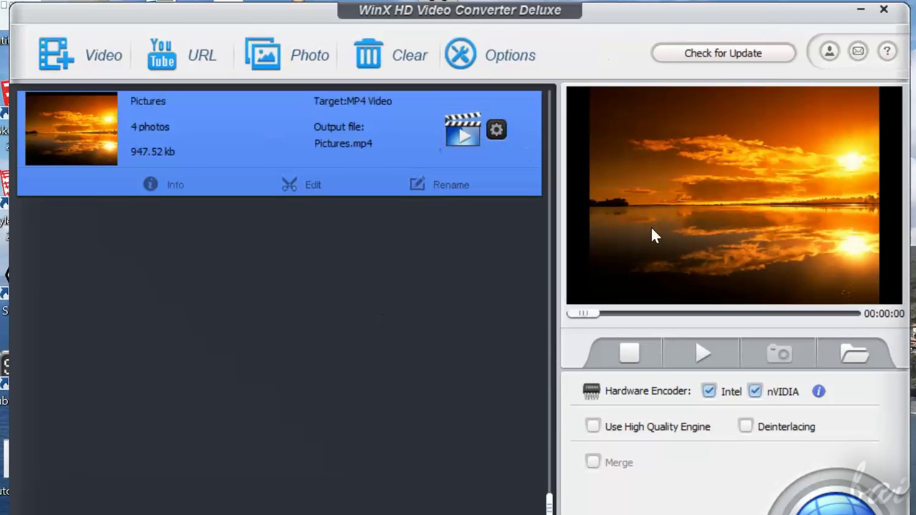